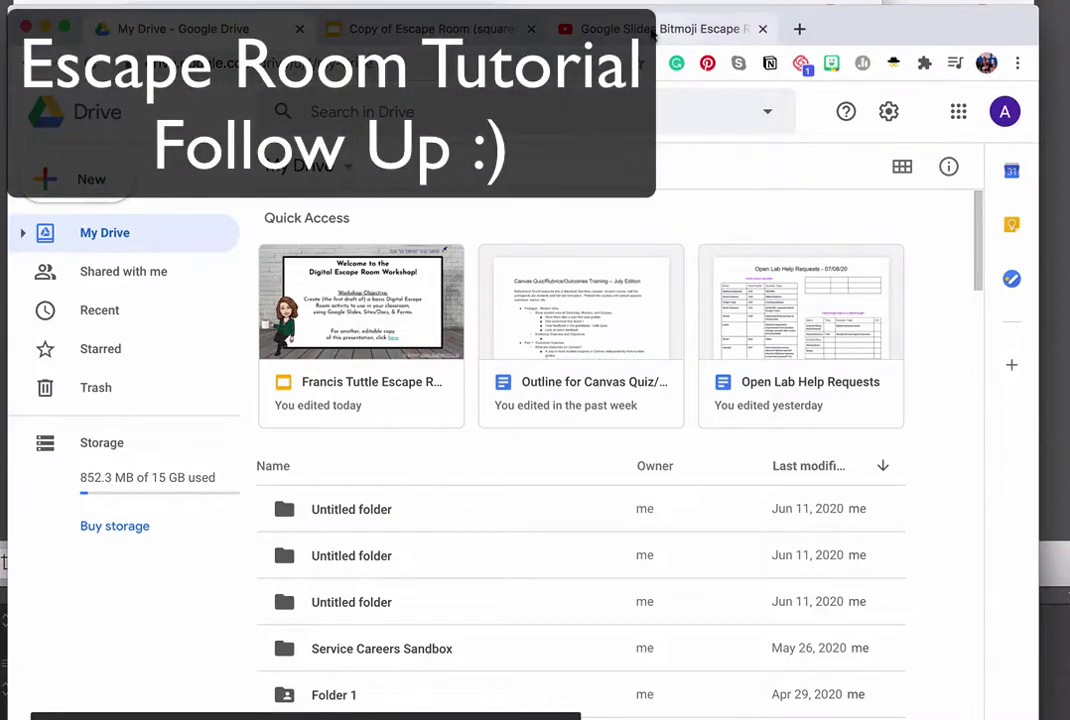
Step: Switch to the YouTube video "Google Slides Bitmoji Escape Room Tutorial" and skip ahead to about 8:13
click(652, 30)
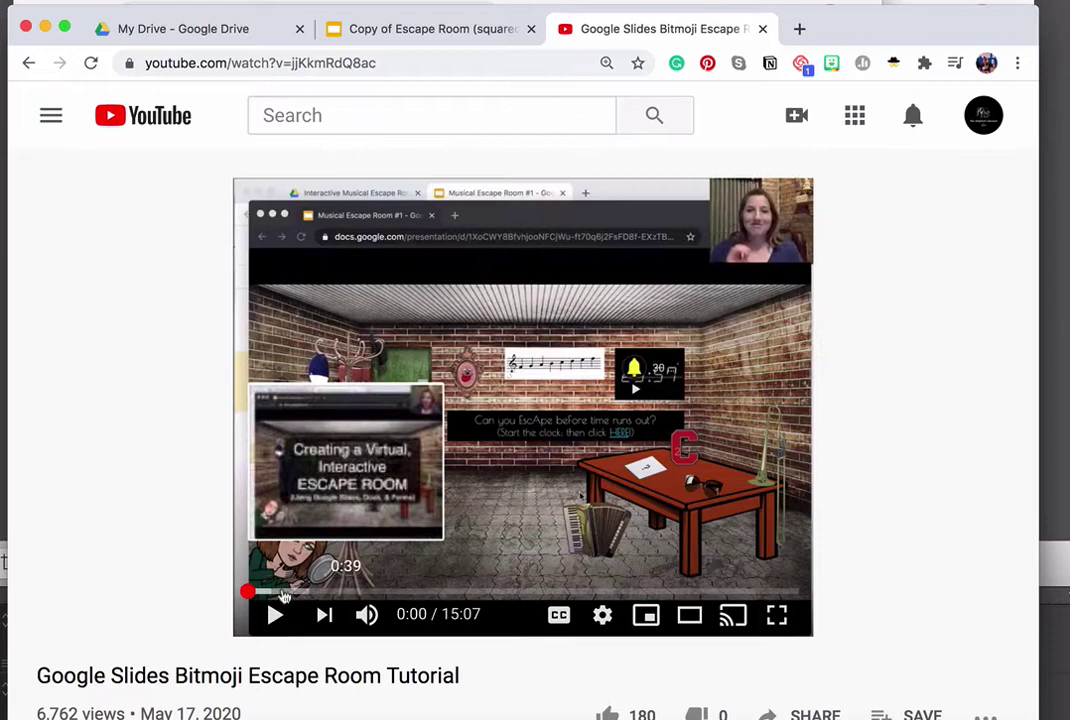
click(542, 593)
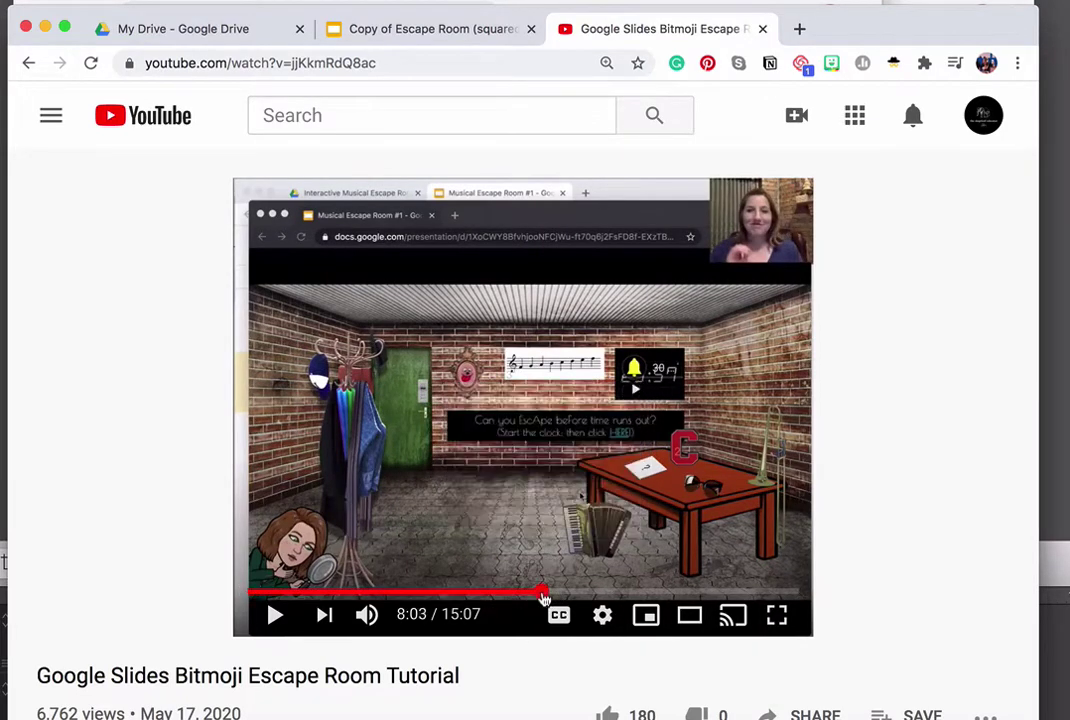
click(548, 593)
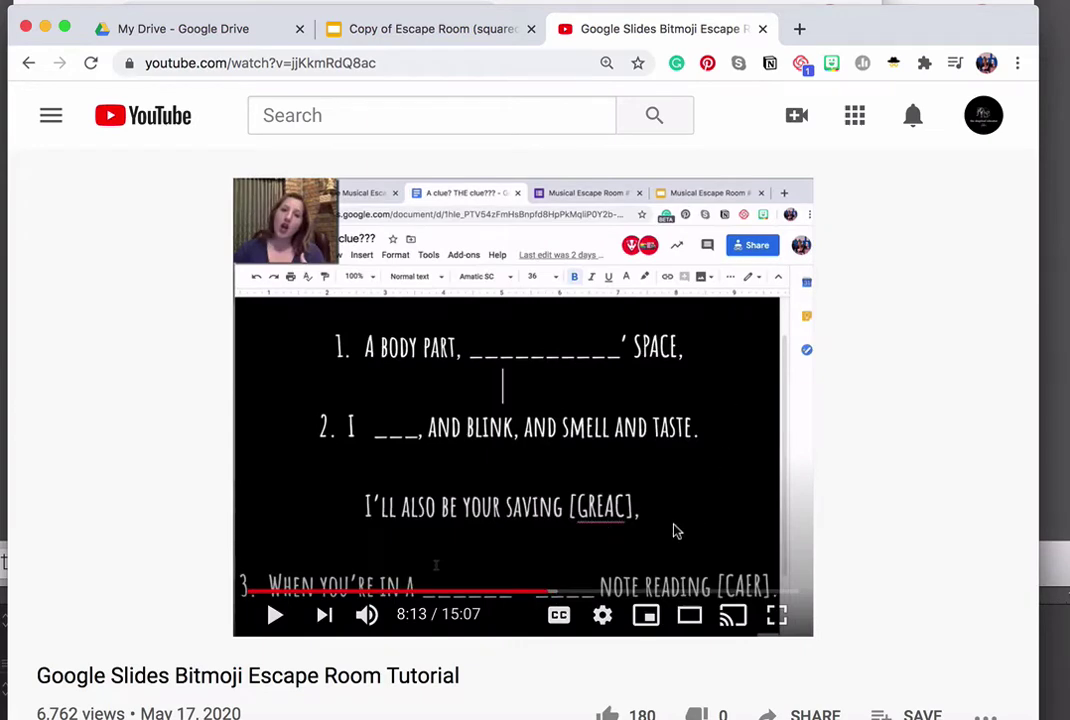
Step: Return to My Drive in Google Drive and create a new blank Google Site
click(195, 31)
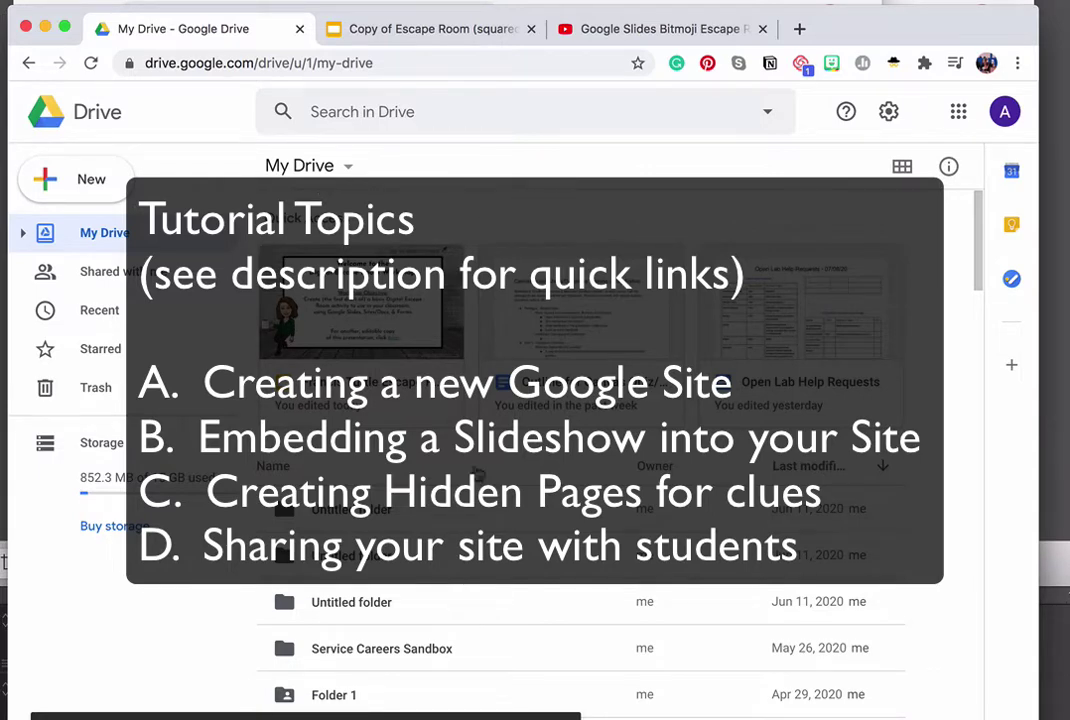
click(88, 186)
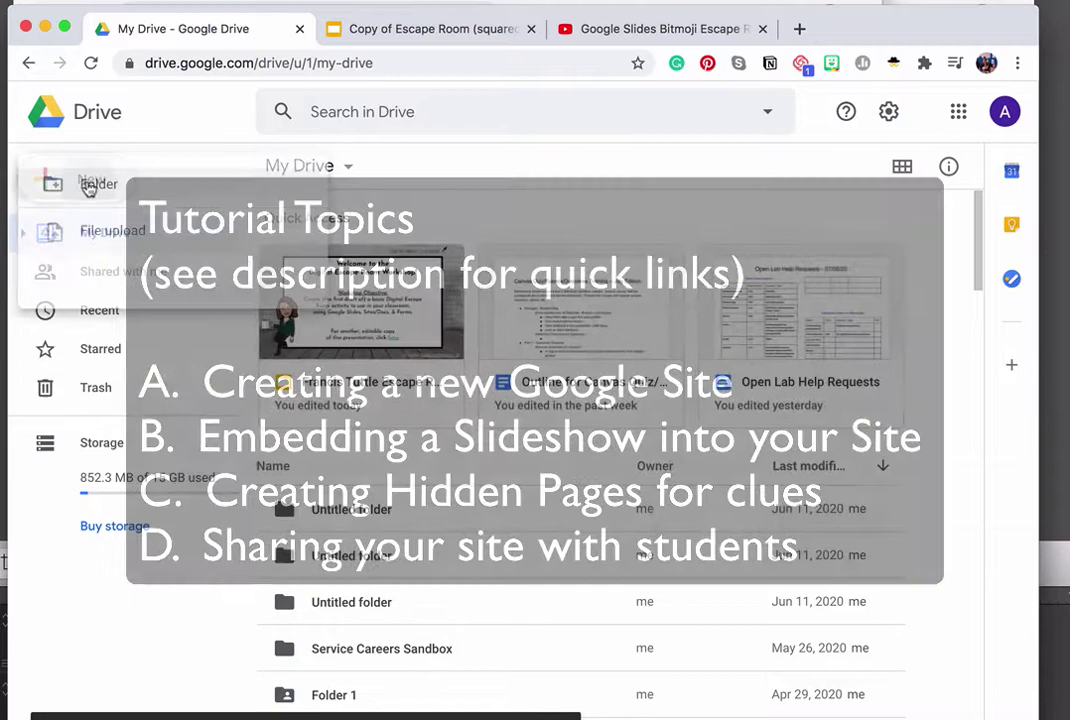
mouse_move(124, 401)
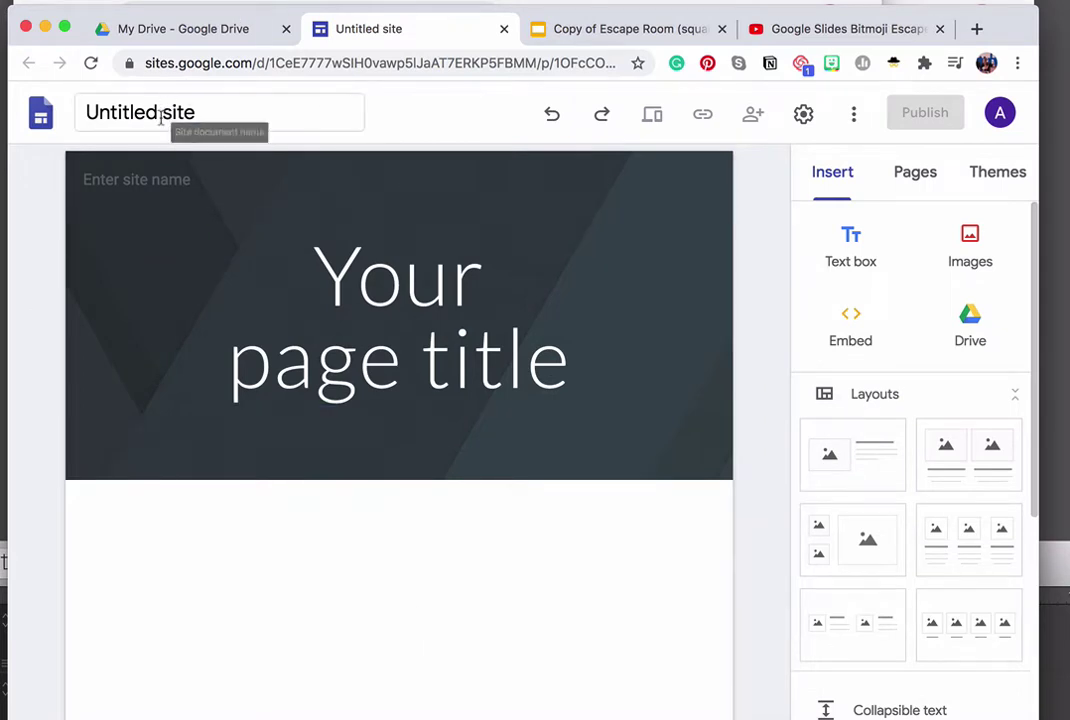
Step: Name the new site document "Escape Room Demo"
click(160, 117)
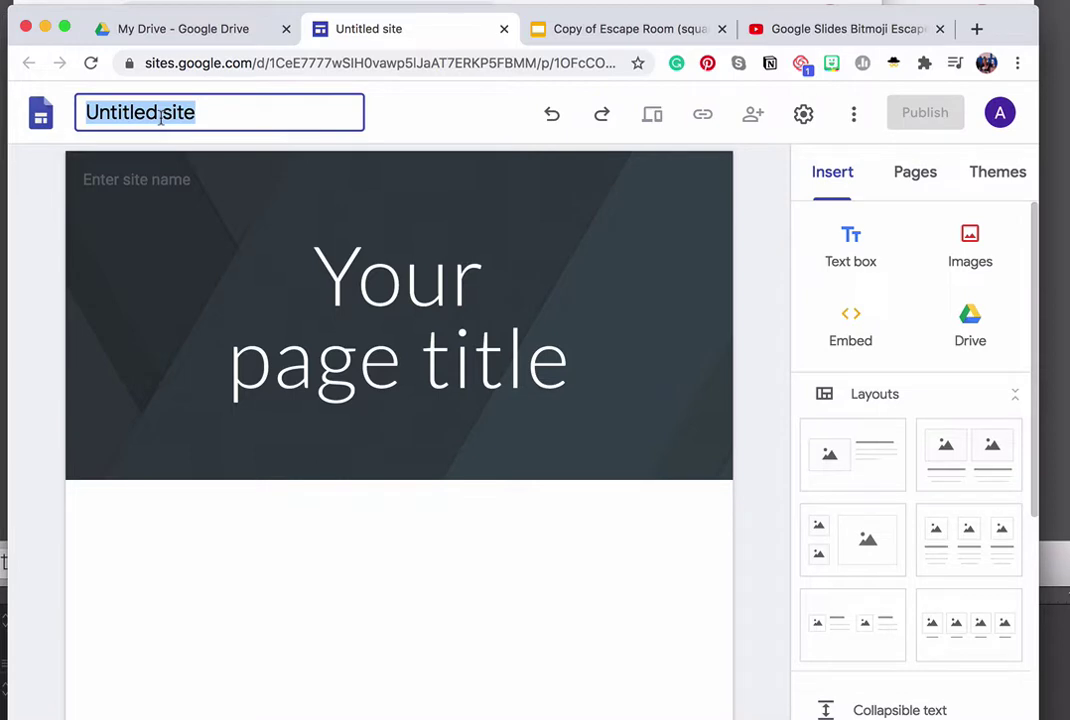
text(Escape Roo)
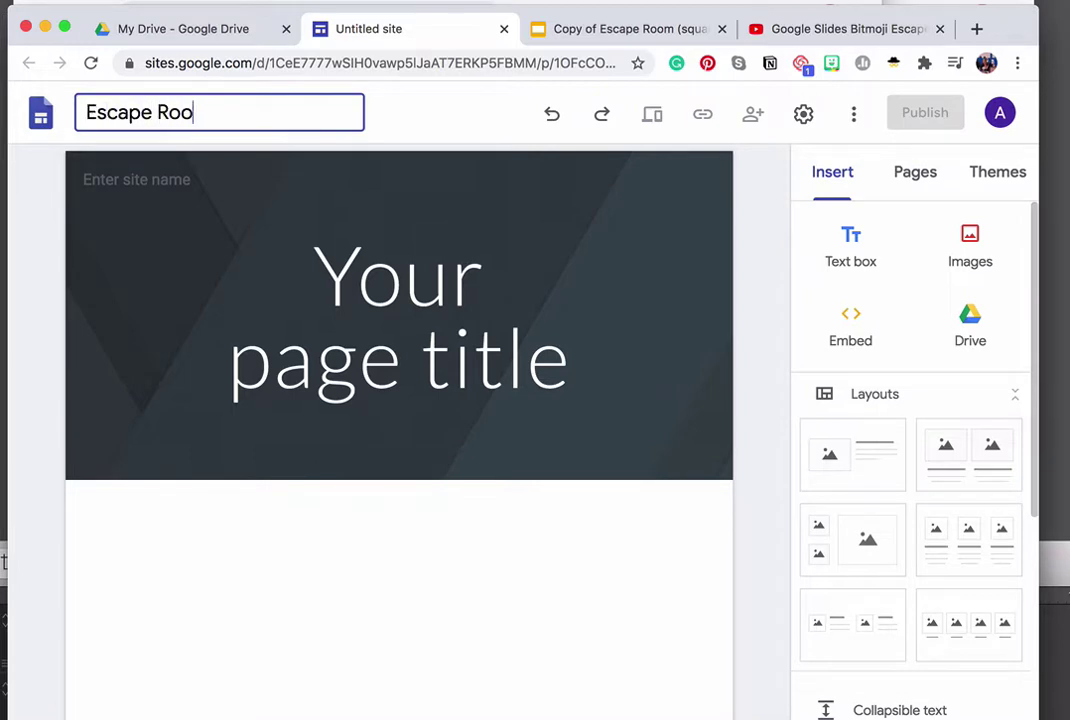
text(m Demo)
Step: Replace the placeholder page title in the header with "Can You Escape?"
click(358, 268)
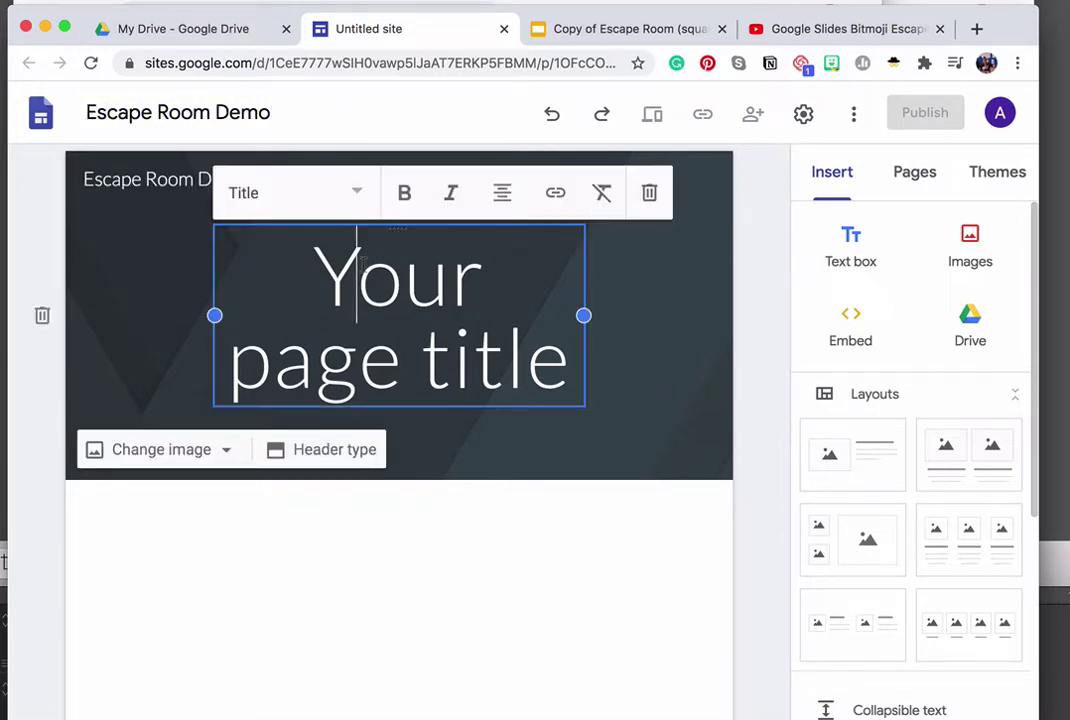
triple_click(360, 266)
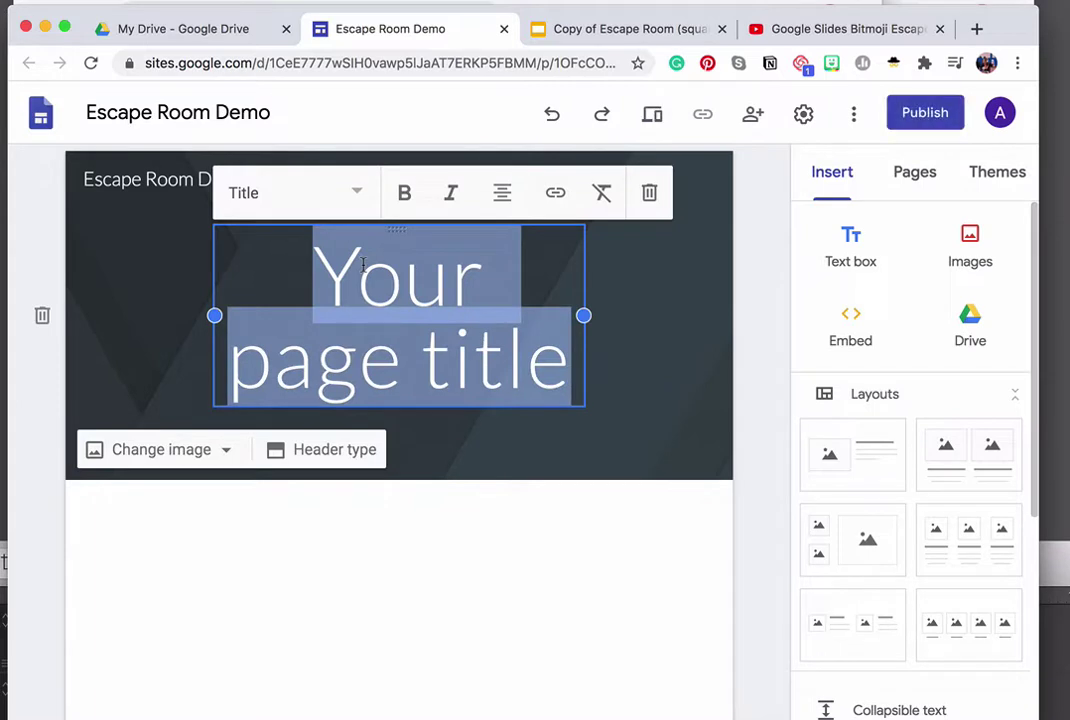
text(CAn Yo)
key(BackSpace)
key(BackSpace)
key(BackSpace)
key(BackSpace)
key(BackSpace)
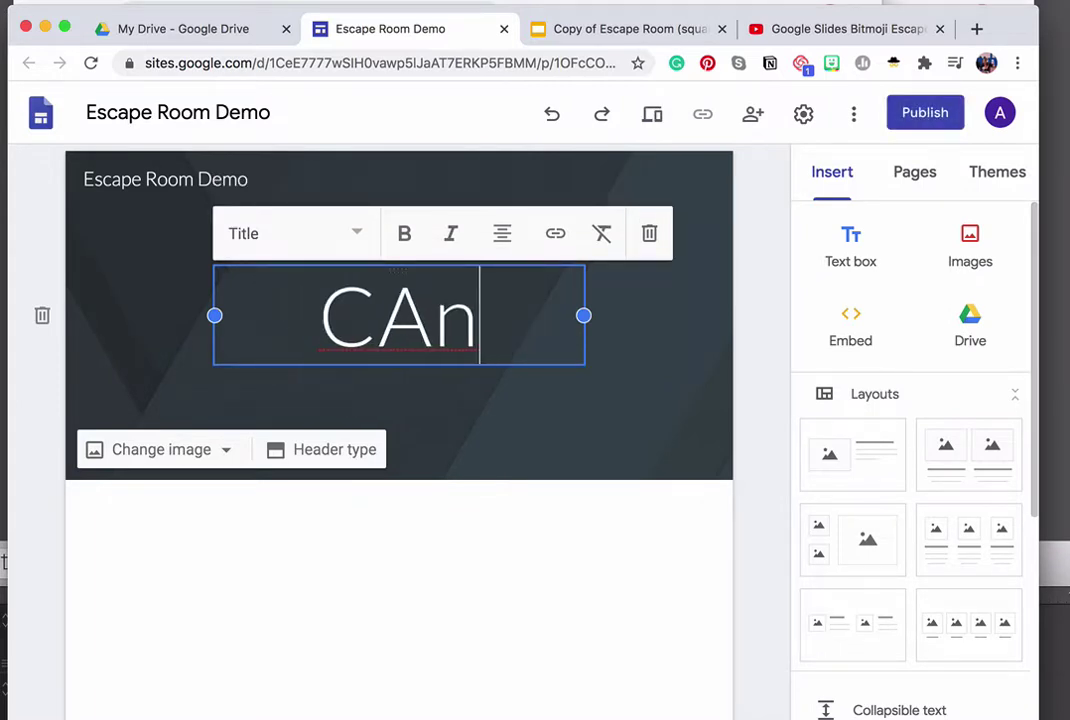
text(an You E)
key(BackSpace)
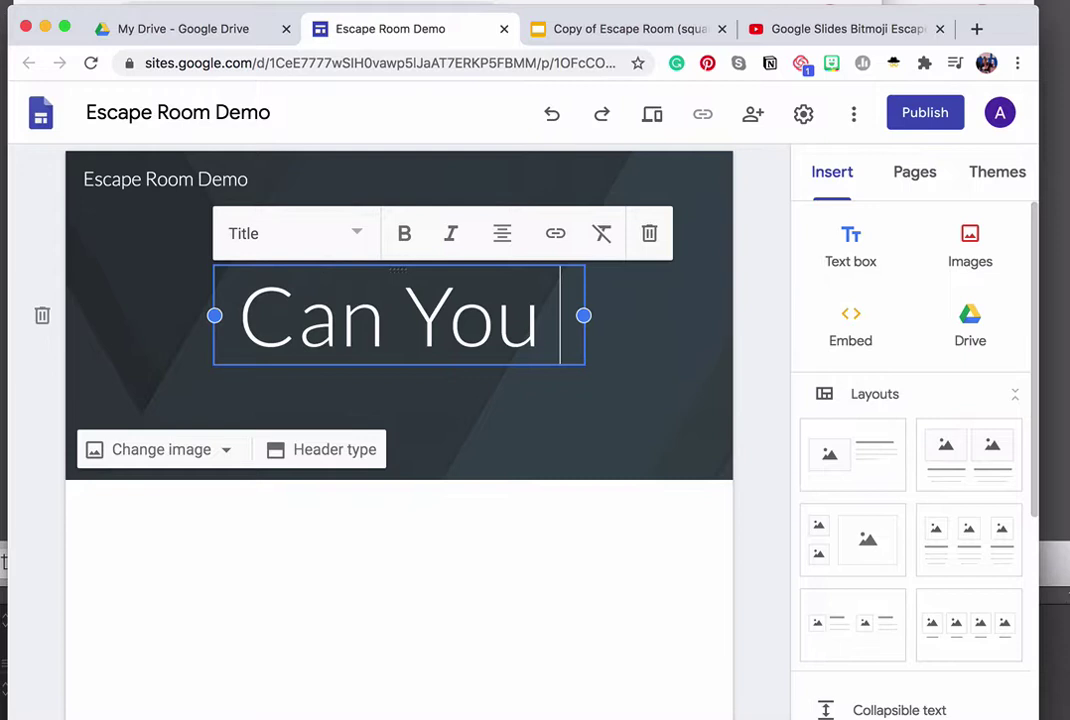
text(Escape?)
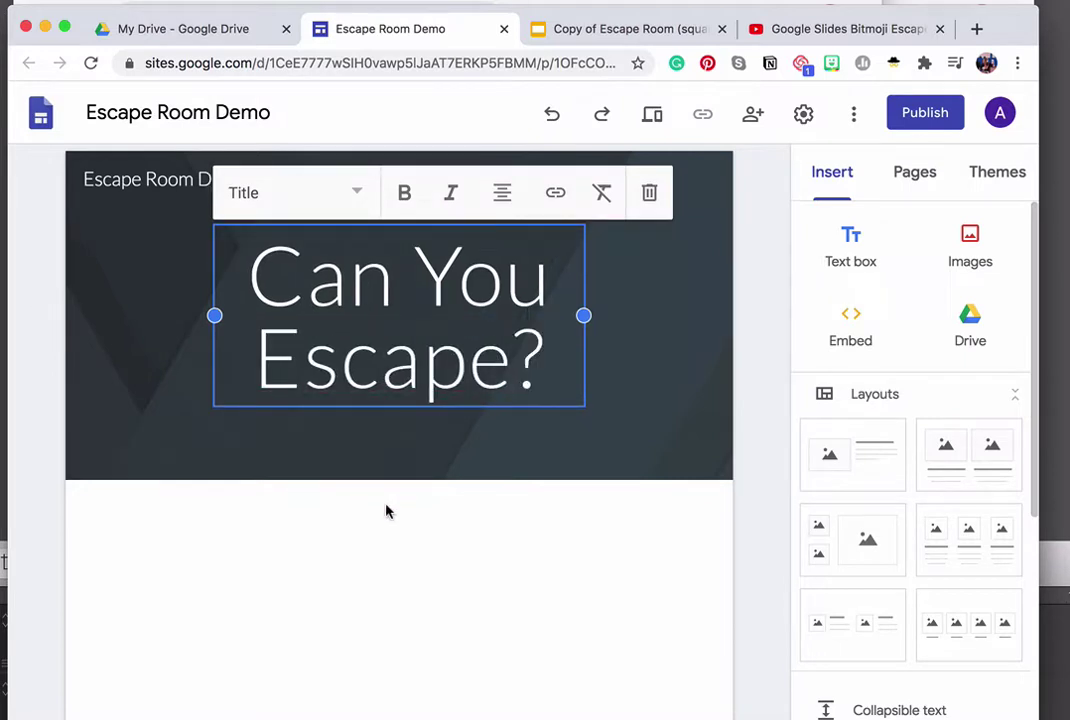
click(401, 540)
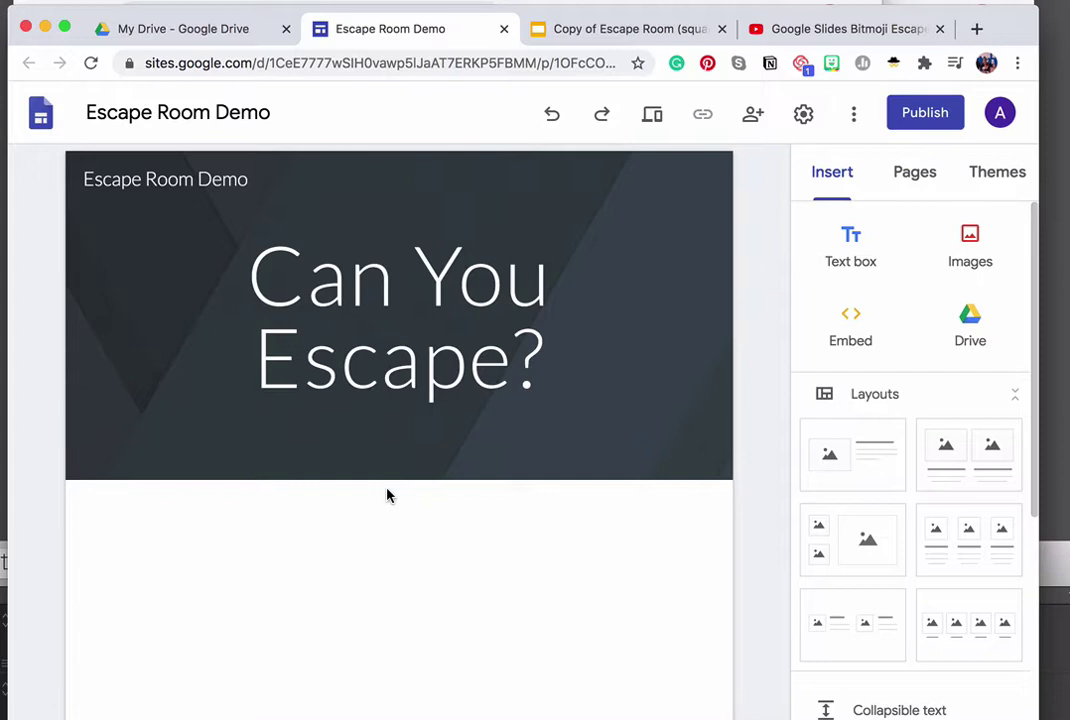
Step: Add a text box below the header containing "Story stuff - directions go here"
double_click(388, 494)
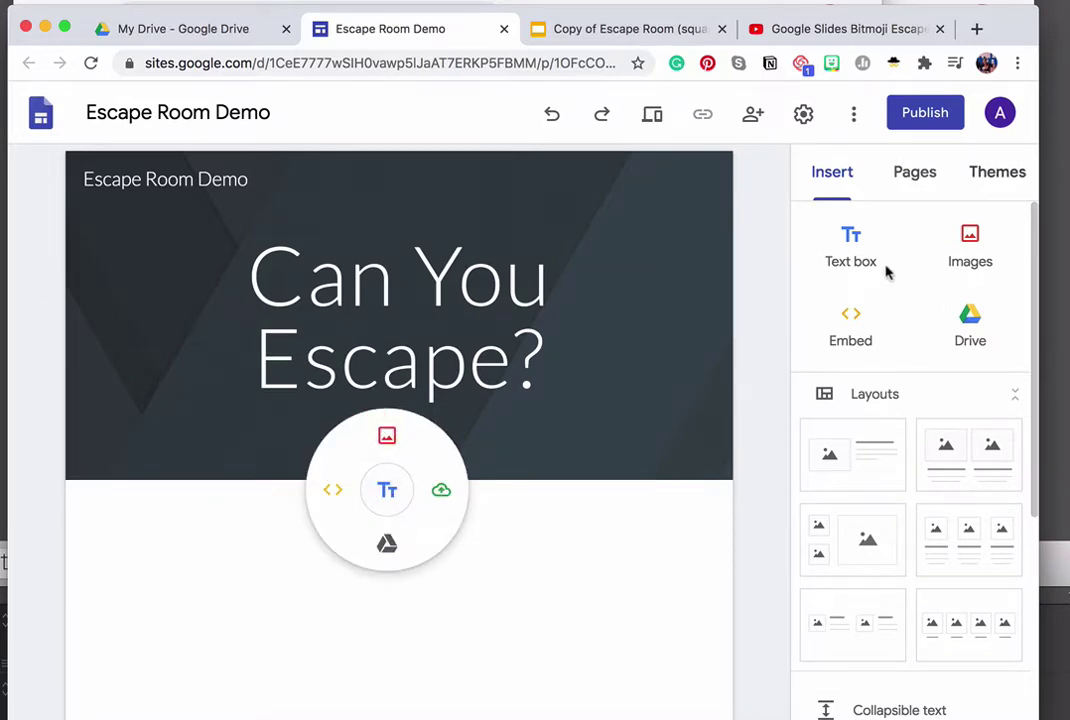
click(389, 494)
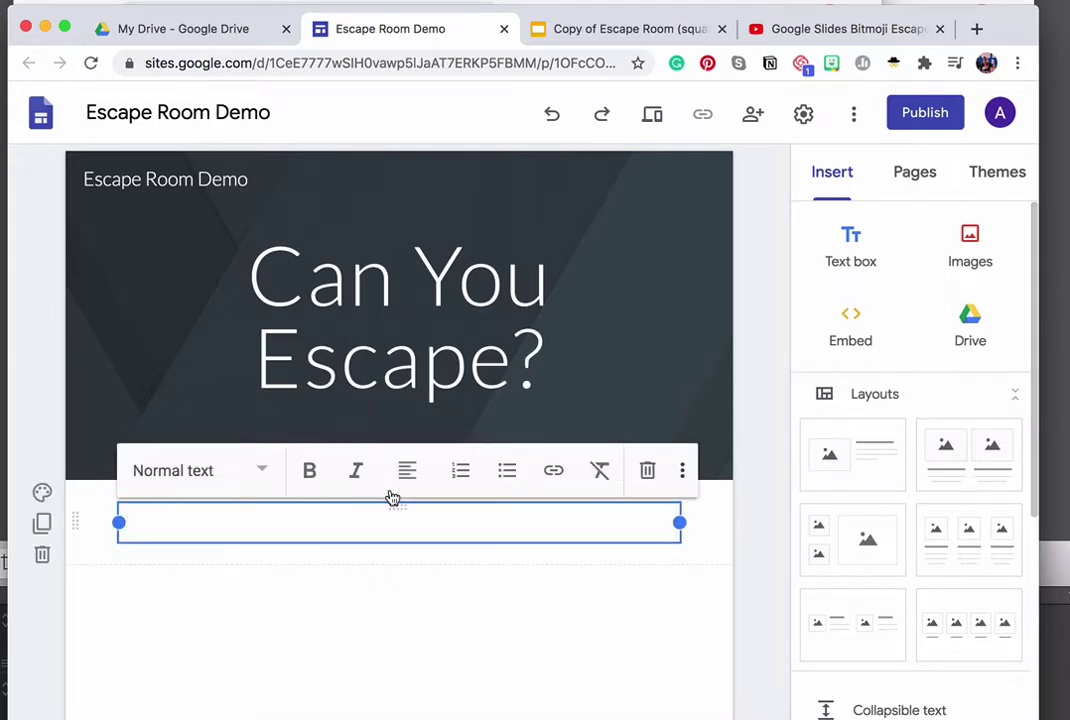
text(Story stuff -)
text(directions)
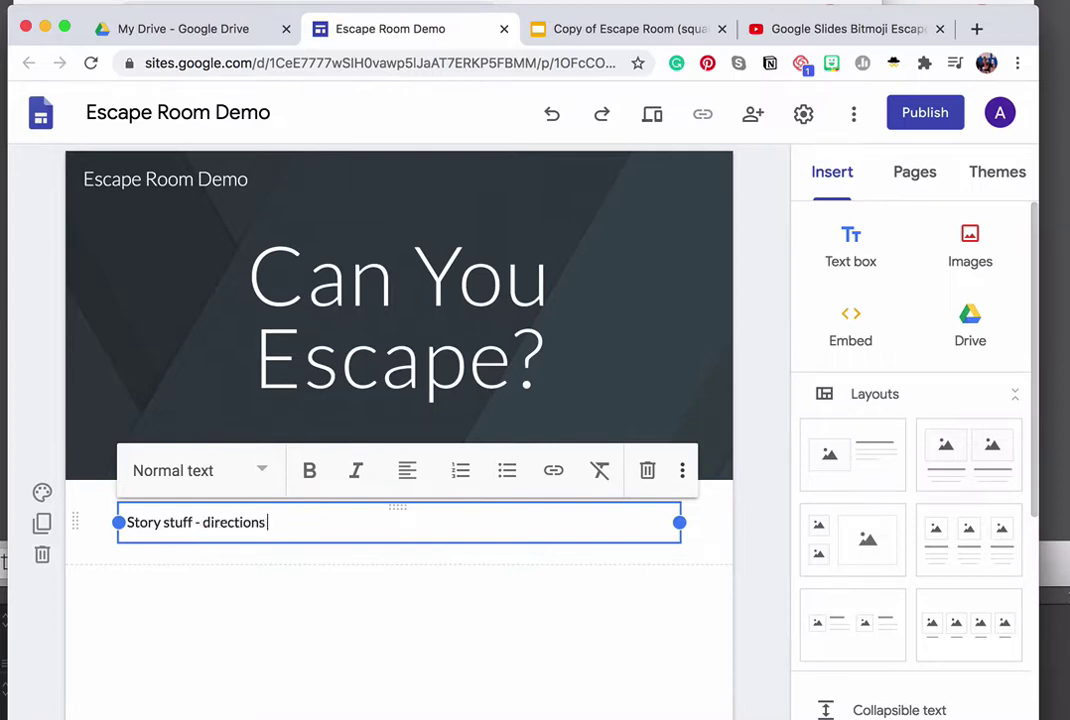
text( go here)
key(BackSpace)
key(BackSpace)
text(ere)
click(417, 626)
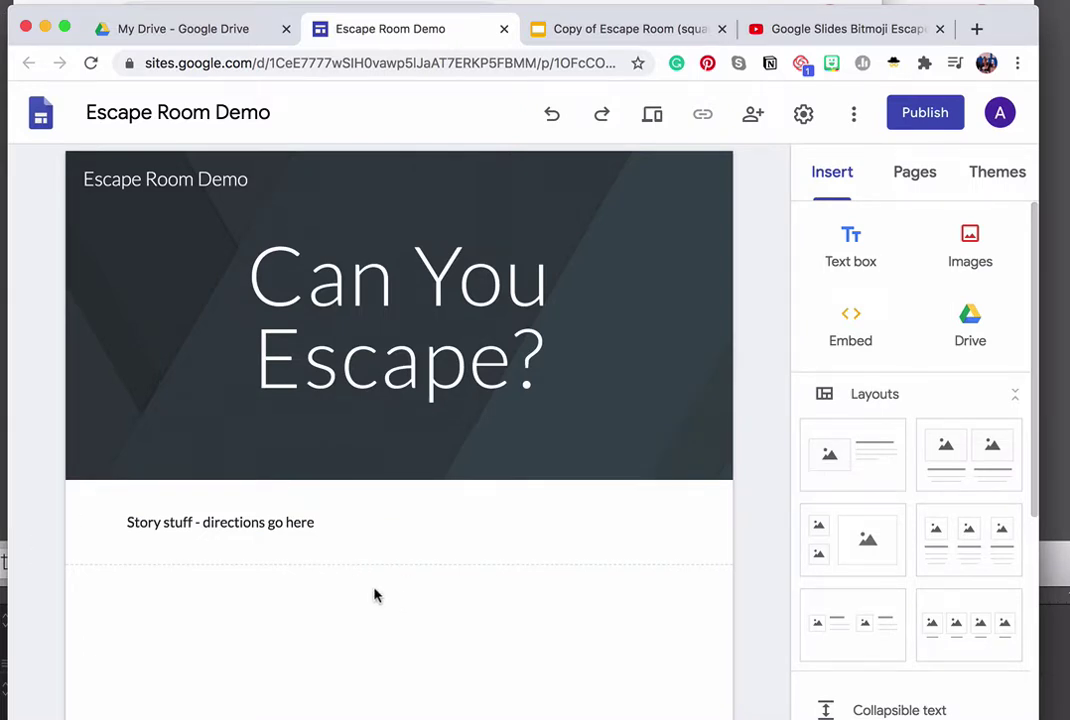
Step: Search Drive for "copy" and embed the "Copy of Escape Room (squared)" presentation below the directions text
click(603, 29)
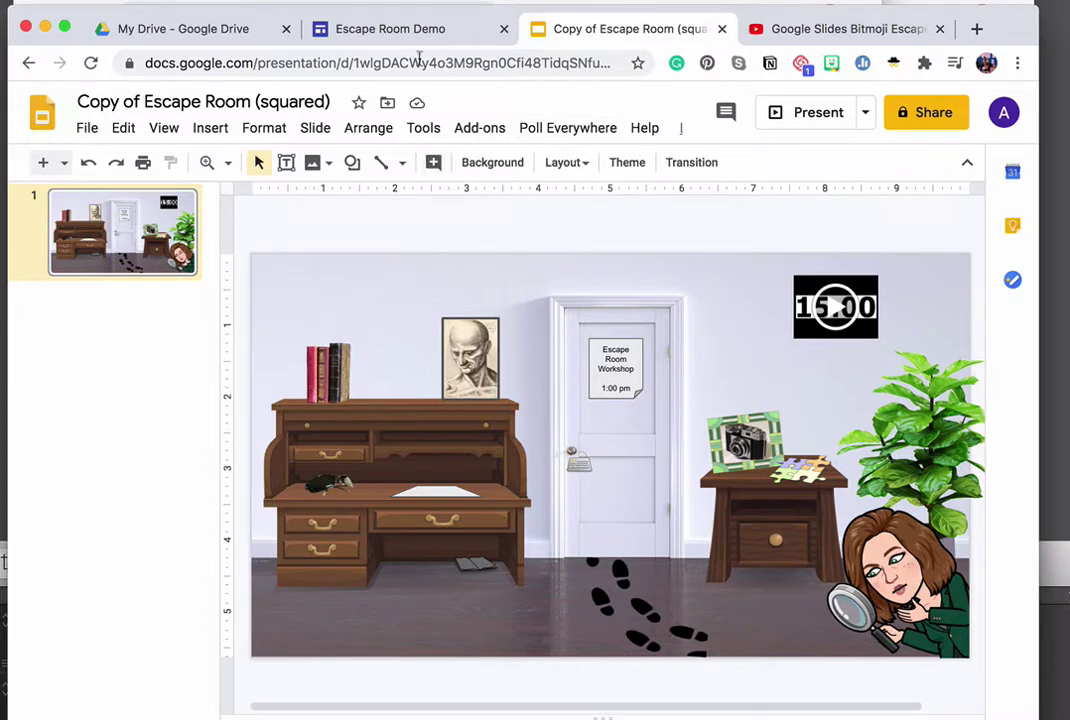
click(440, 31)
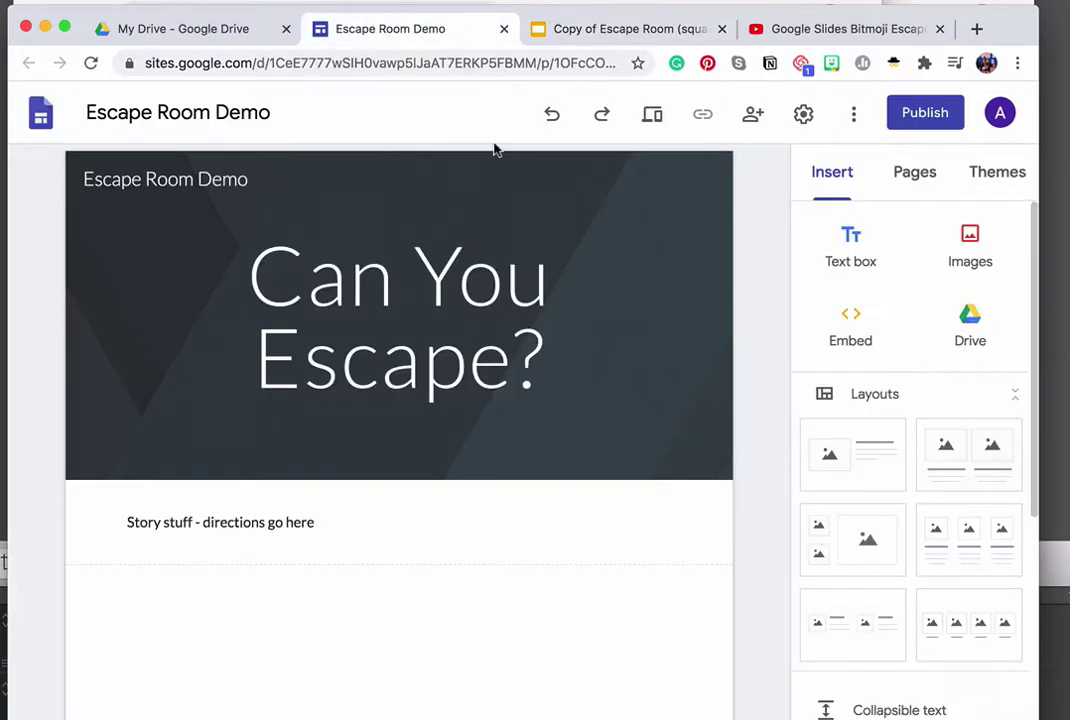
double_click(358, 582)
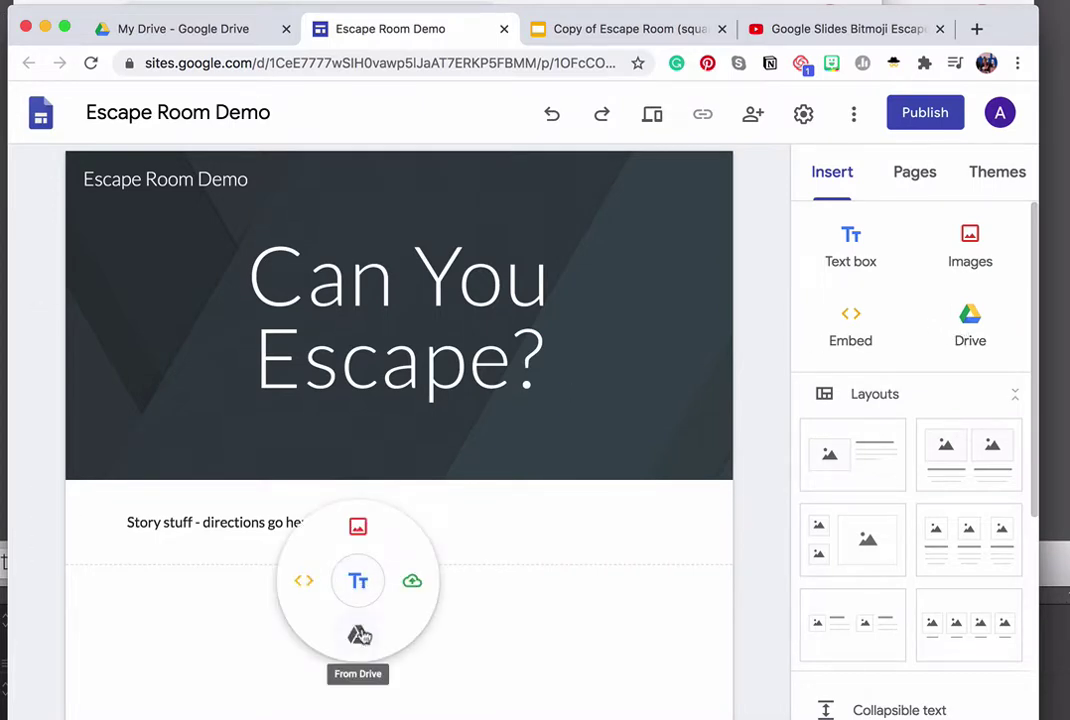
click(360, 636)
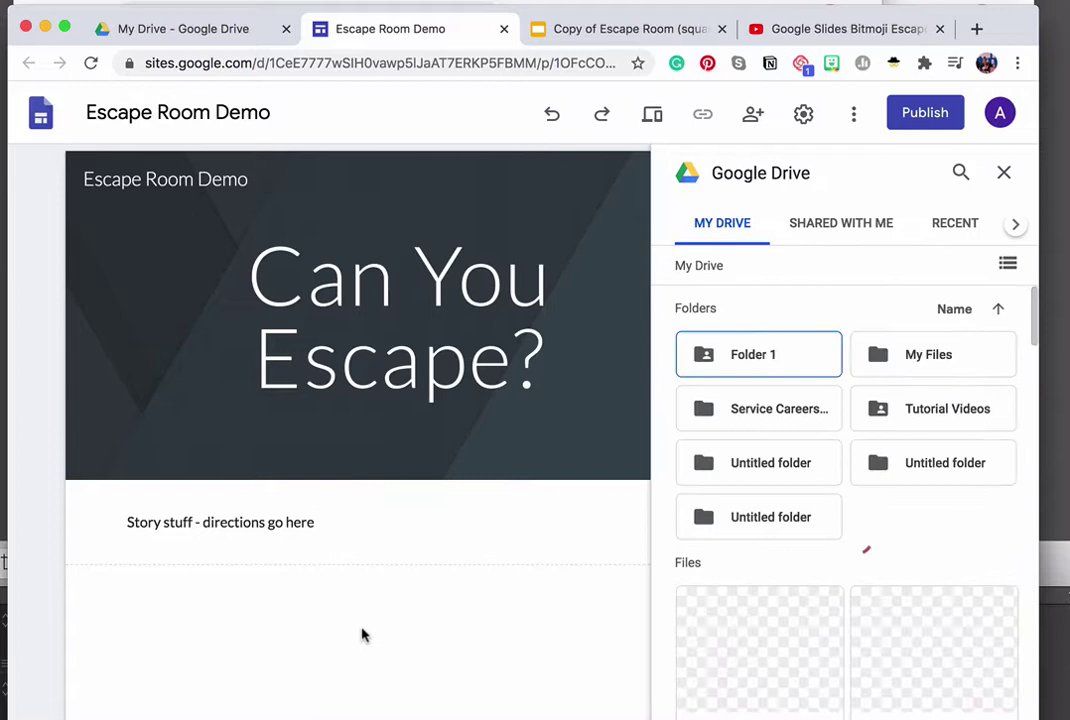
click(961, 172)
text(copy)
key(Return)
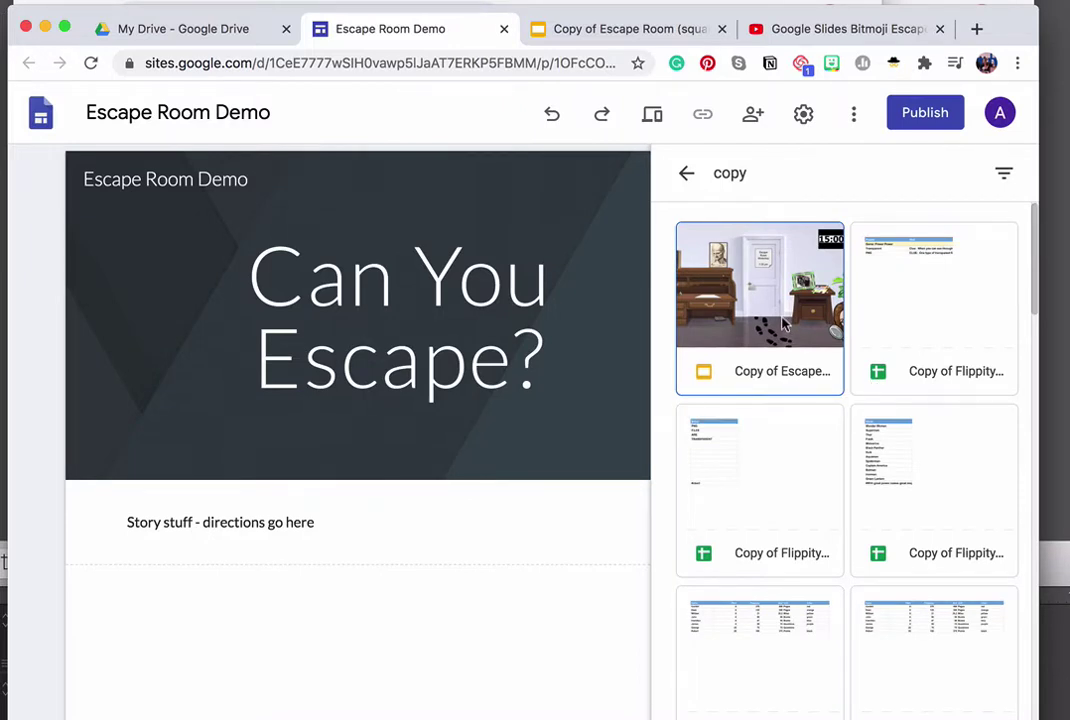
click(785, 325)
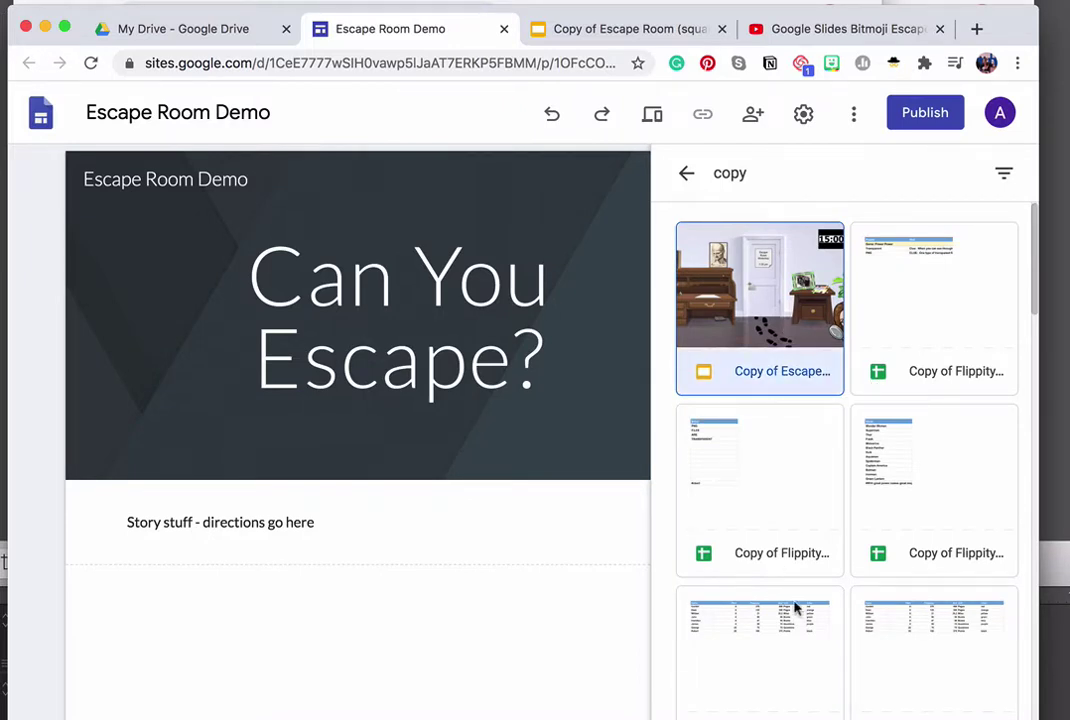
double_click(757, 315)
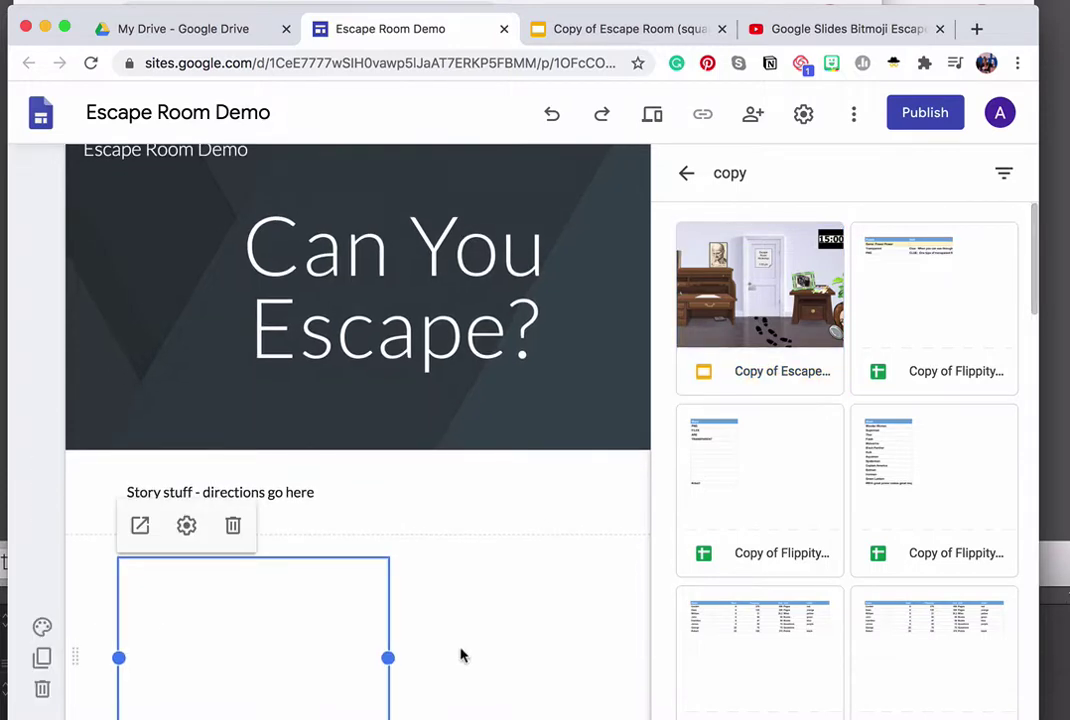
click(686, 173)
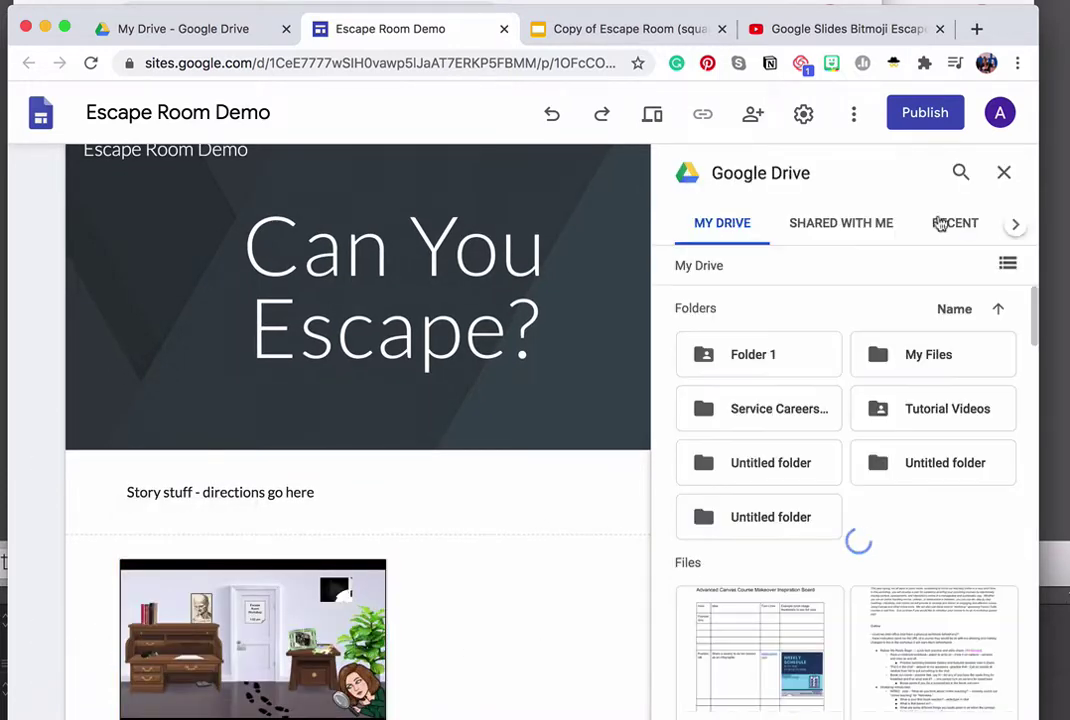
click(1001, 174)
Step: Enlarge the embedded slideshow to span the full content width of the page and check the layout
scroll(700, 559, down, 3)
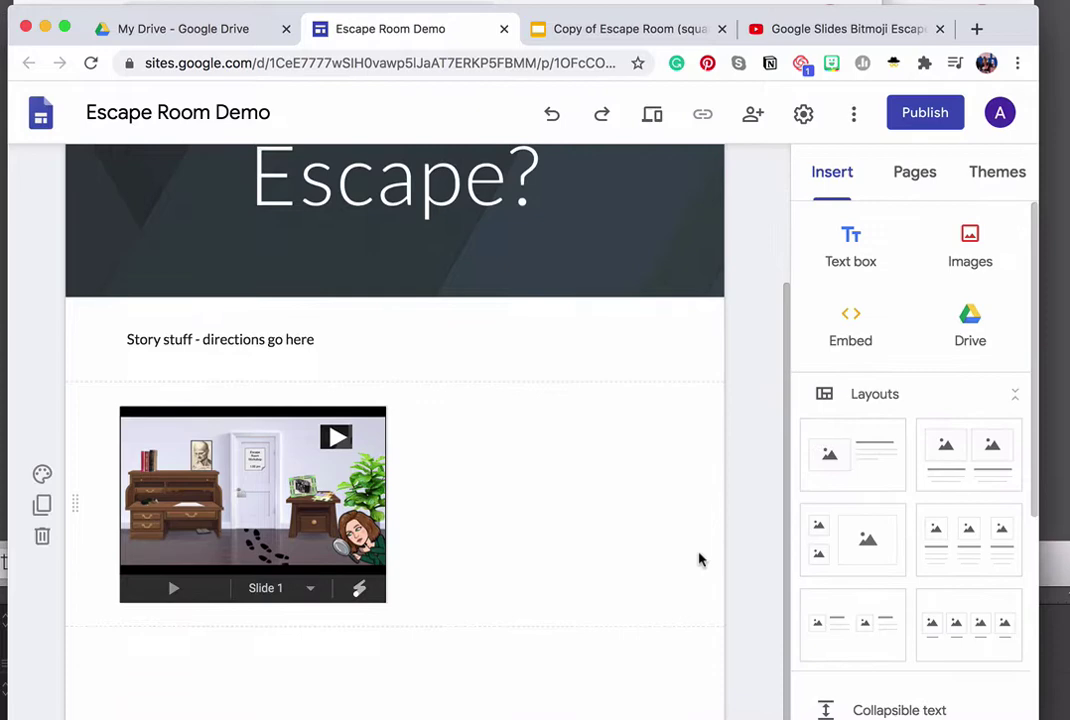
click(370, 503)
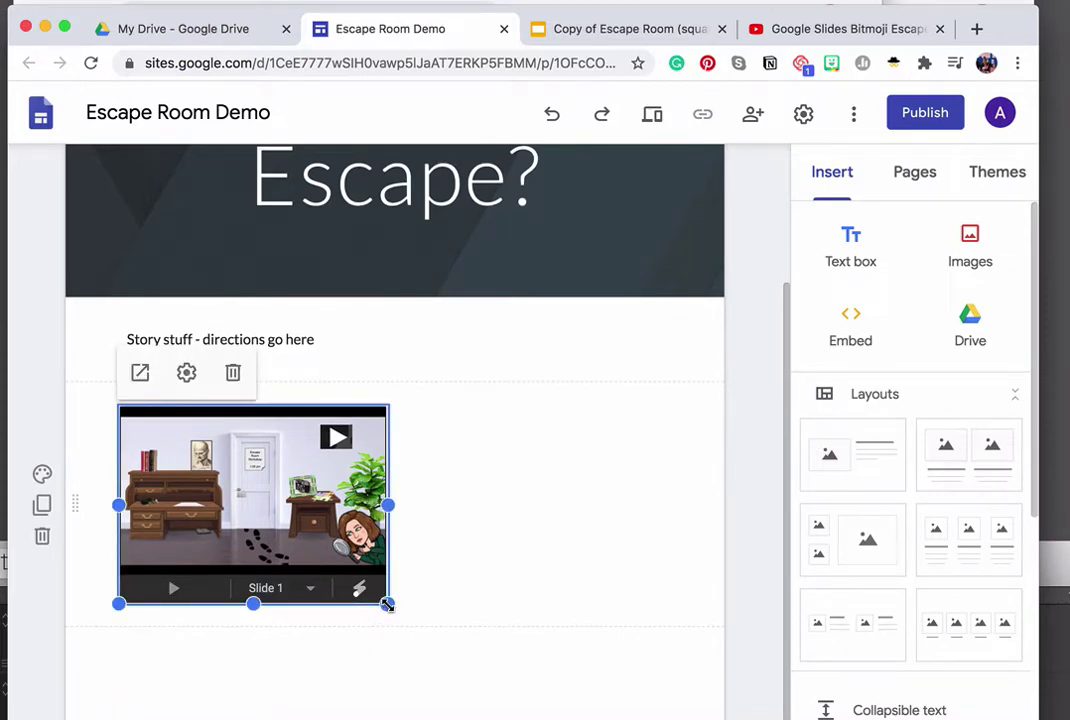
drag(388, 603, 671, 708)
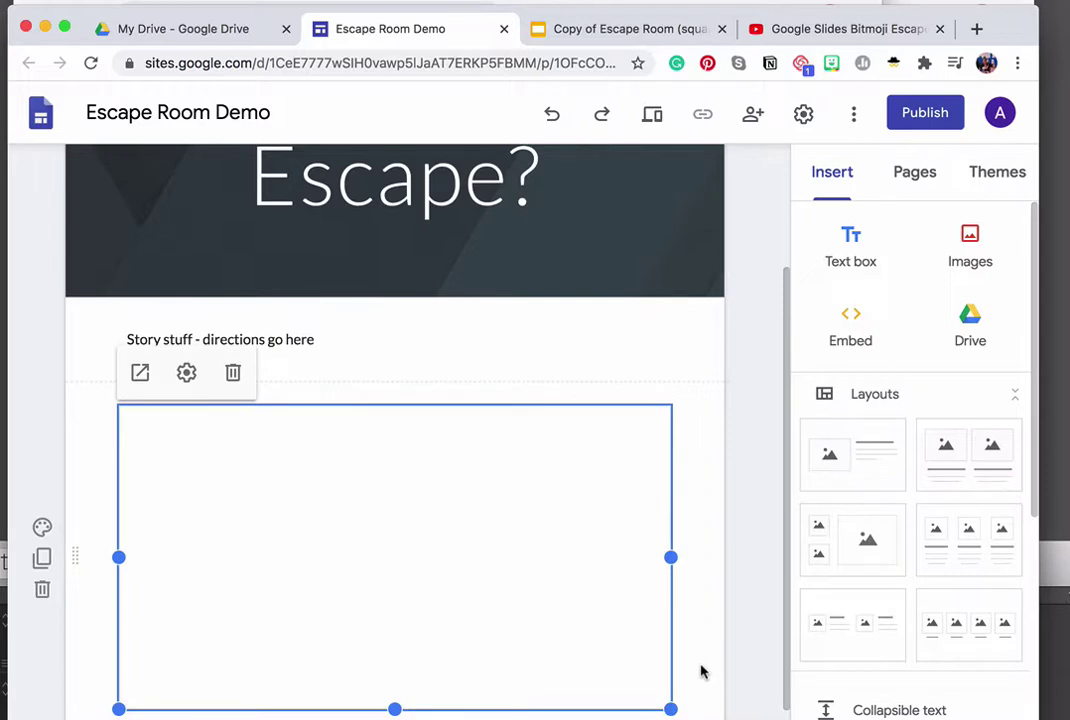
click(701, 670)
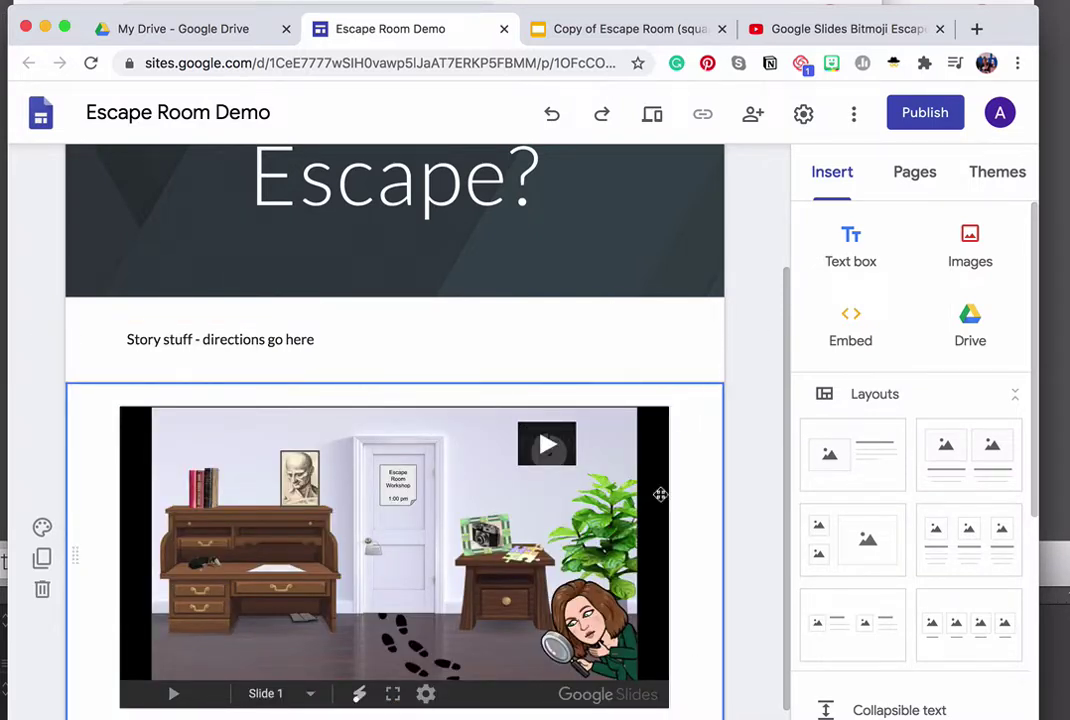
click(597, 440)
scroll(597, 440, up, 3)
scroll(597, 443, down, 4)
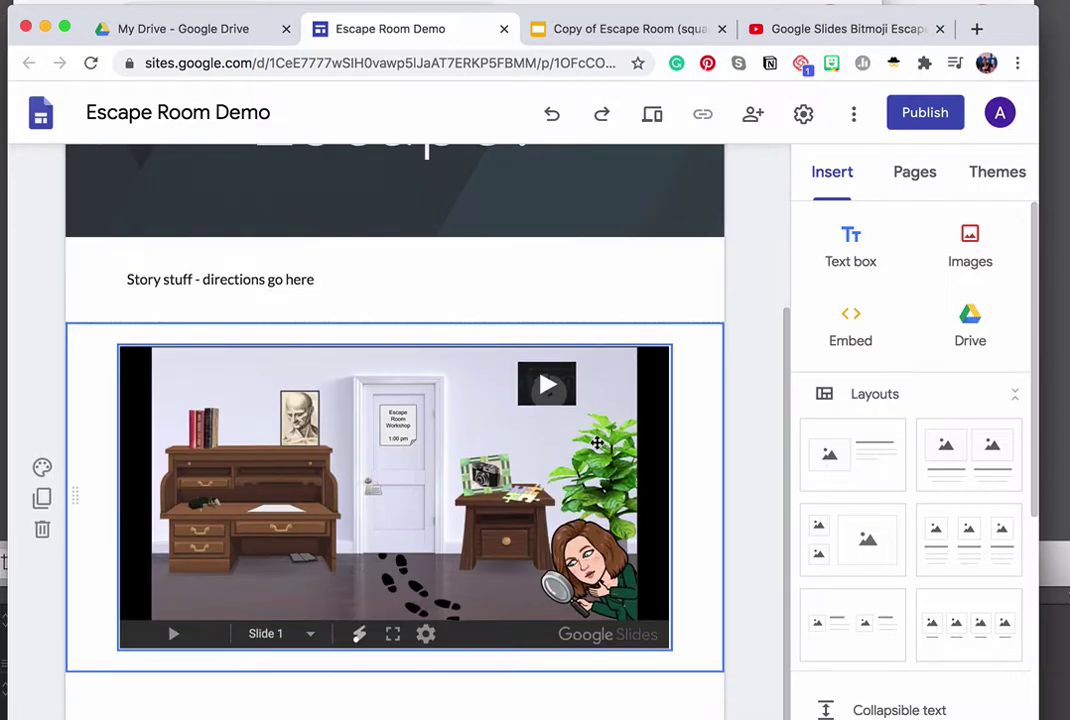
scroll(597, 442, up, 5)
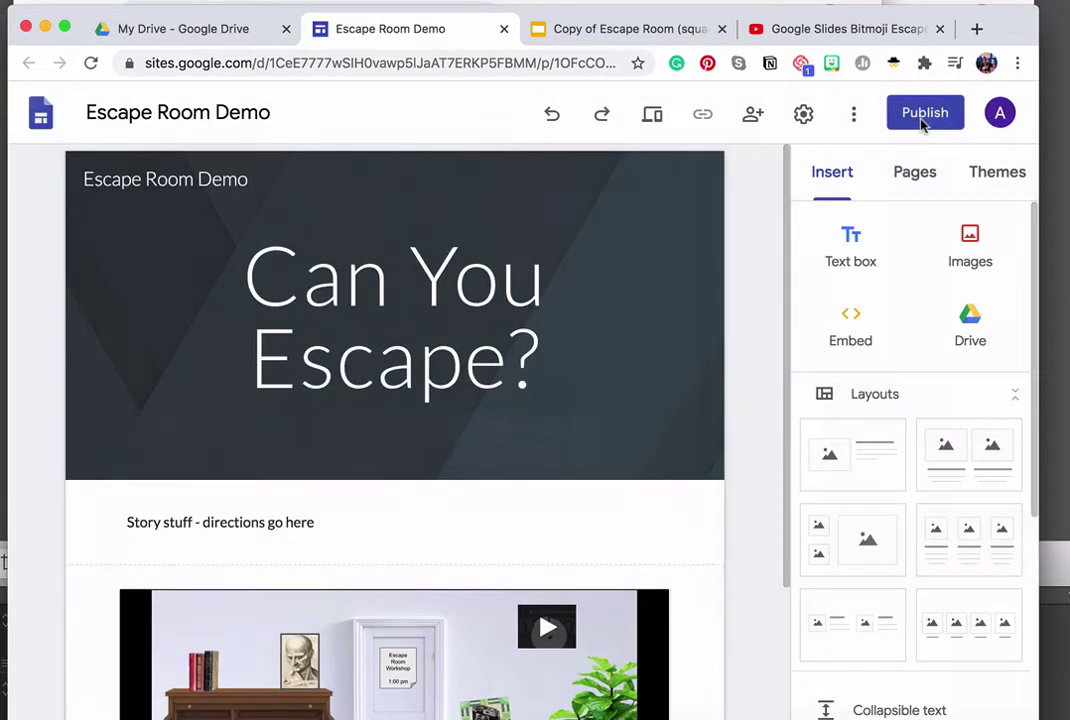
Step: Publish the site, appending the owner's surname and 1 to the web address "escaperoomdemo" and requesting that public search engines not display it
click(922, 115)
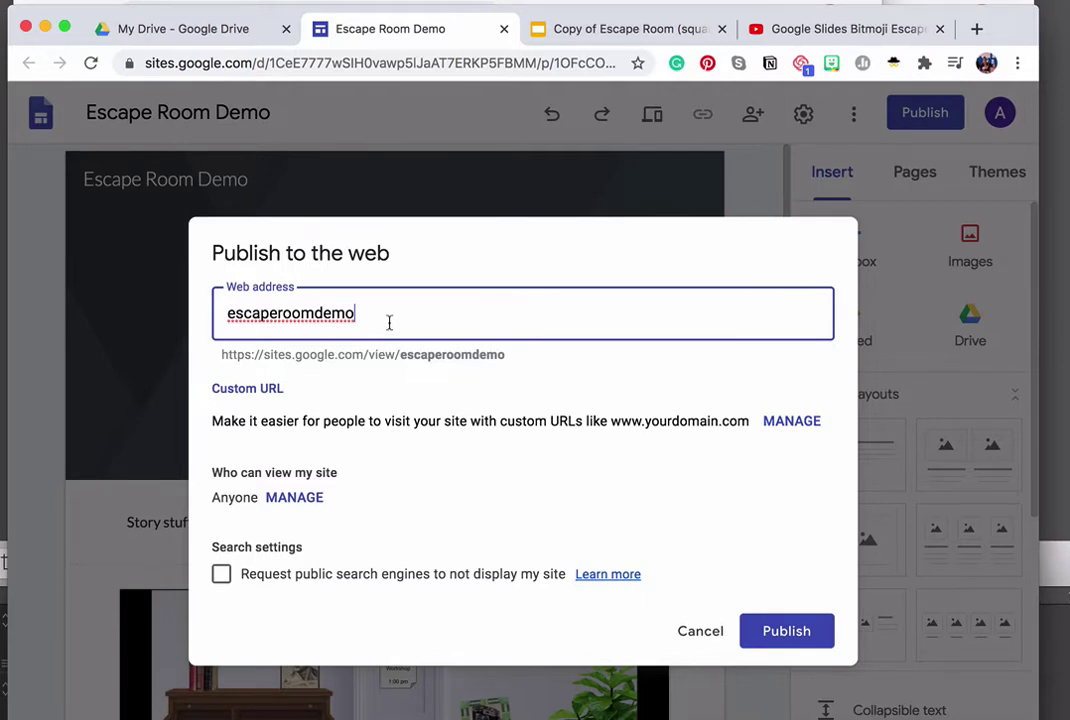
text(dills1)
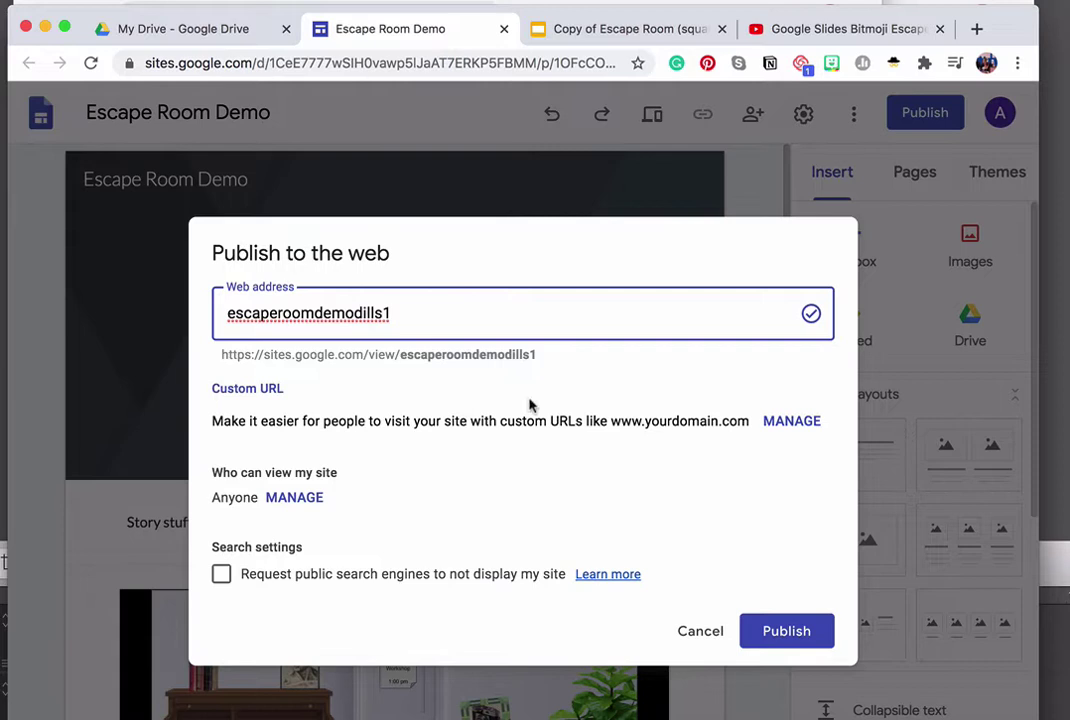
click(222, 577)
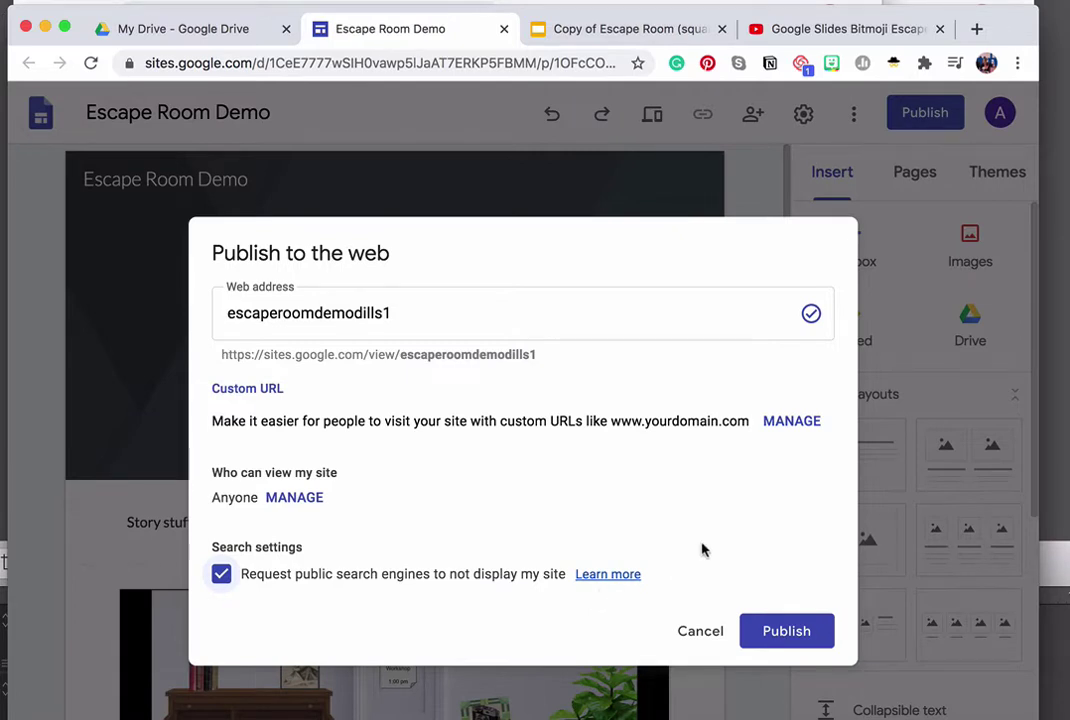
click(782, 632)
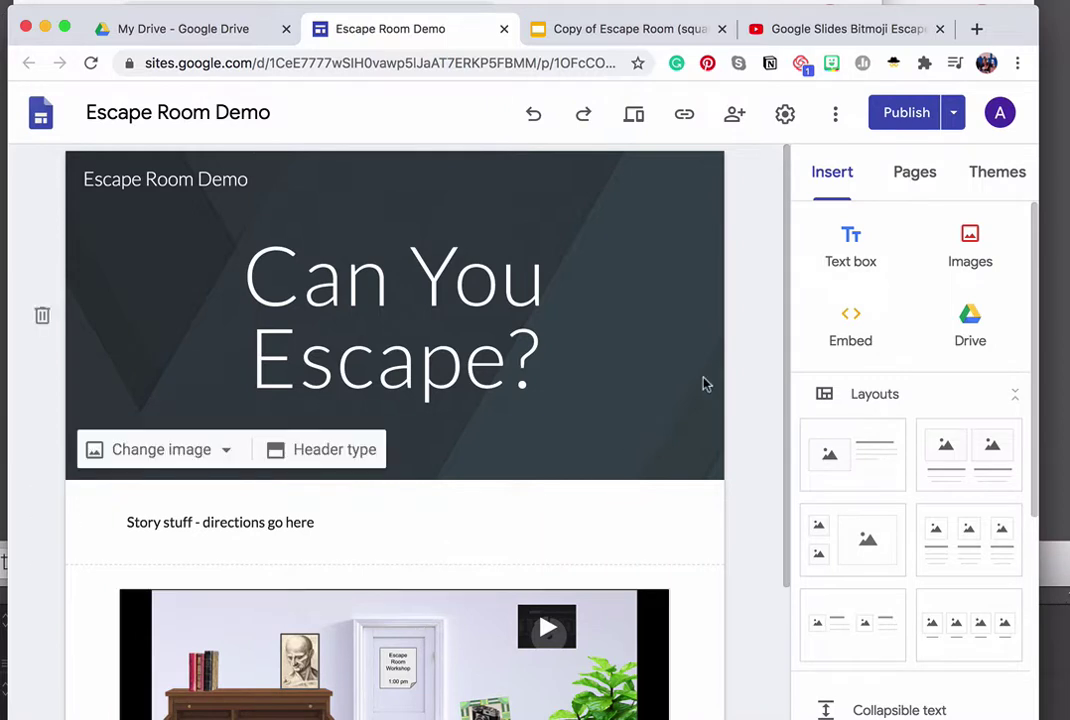
Step: View the embedded room on the published site and check the link-sharing settings of the "Copy of Escape Room (squared)" presentation
click(955, 116)
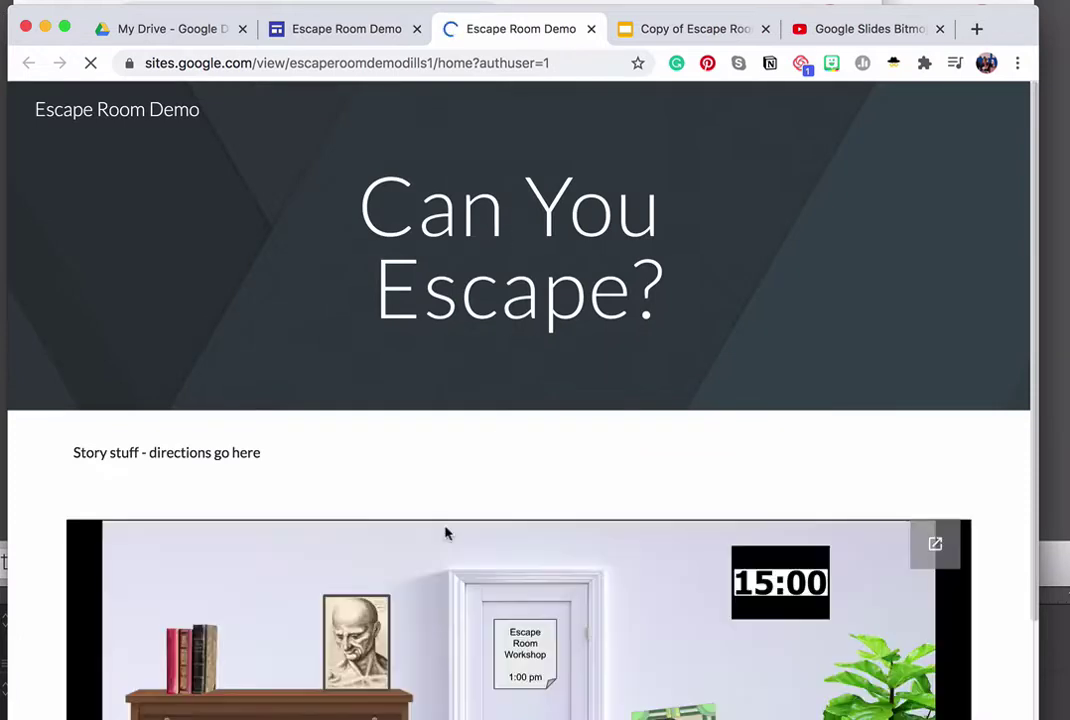
scroll(447, 540, down, 5)
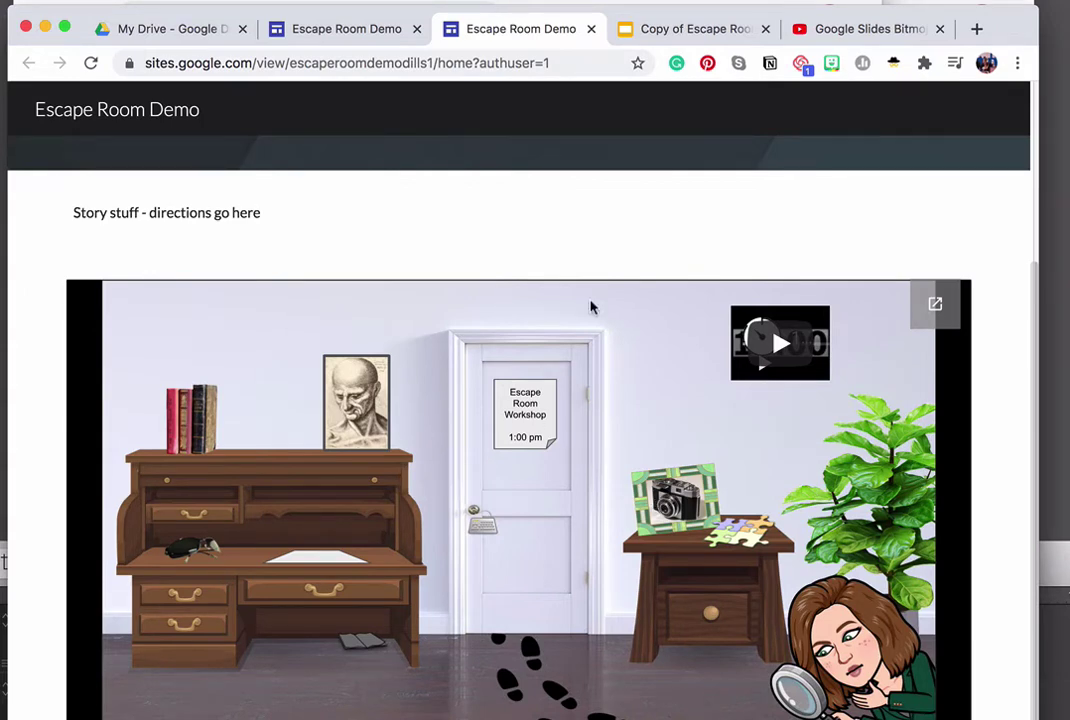
click(688, 30)
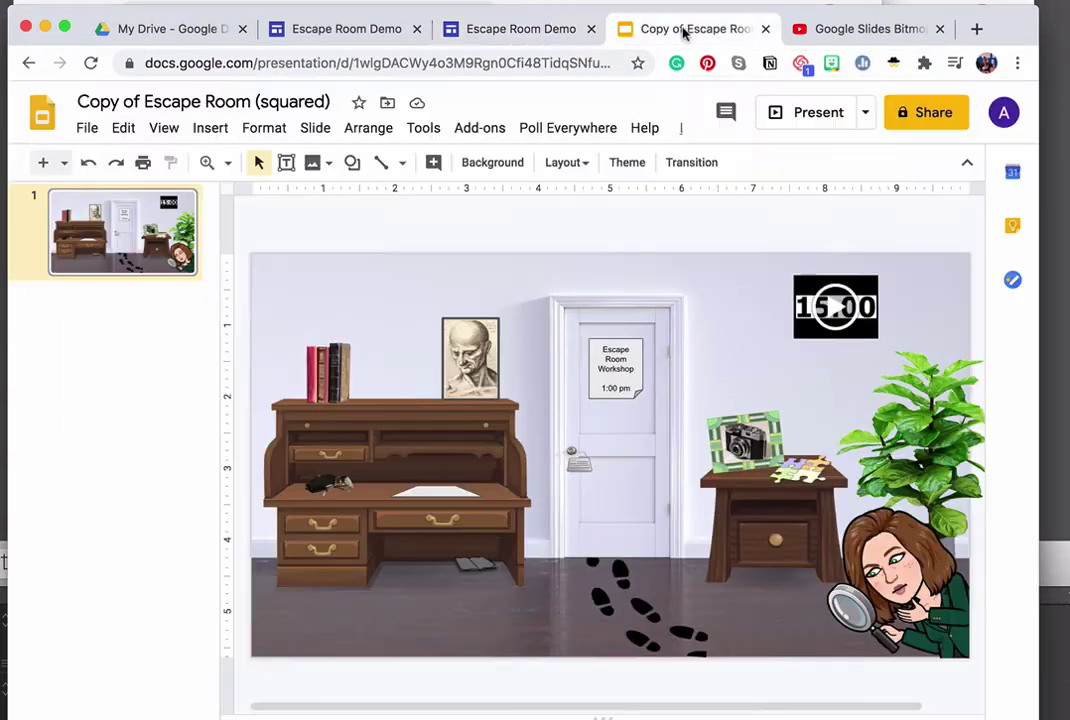
click(936, 117)
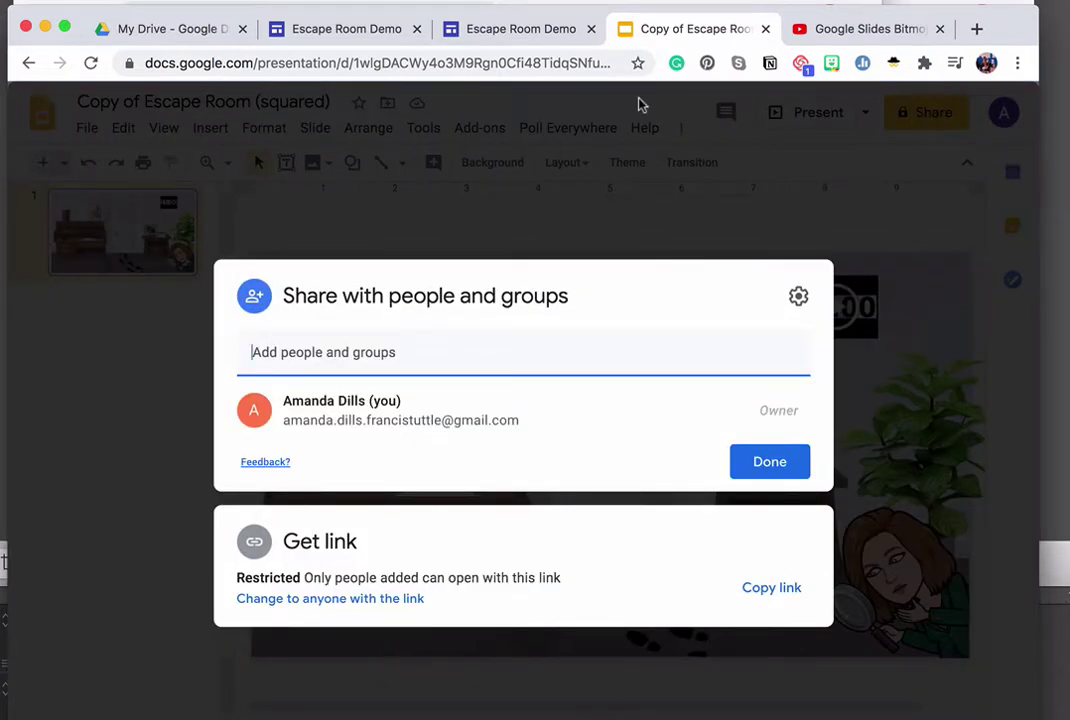
click(497, 32)
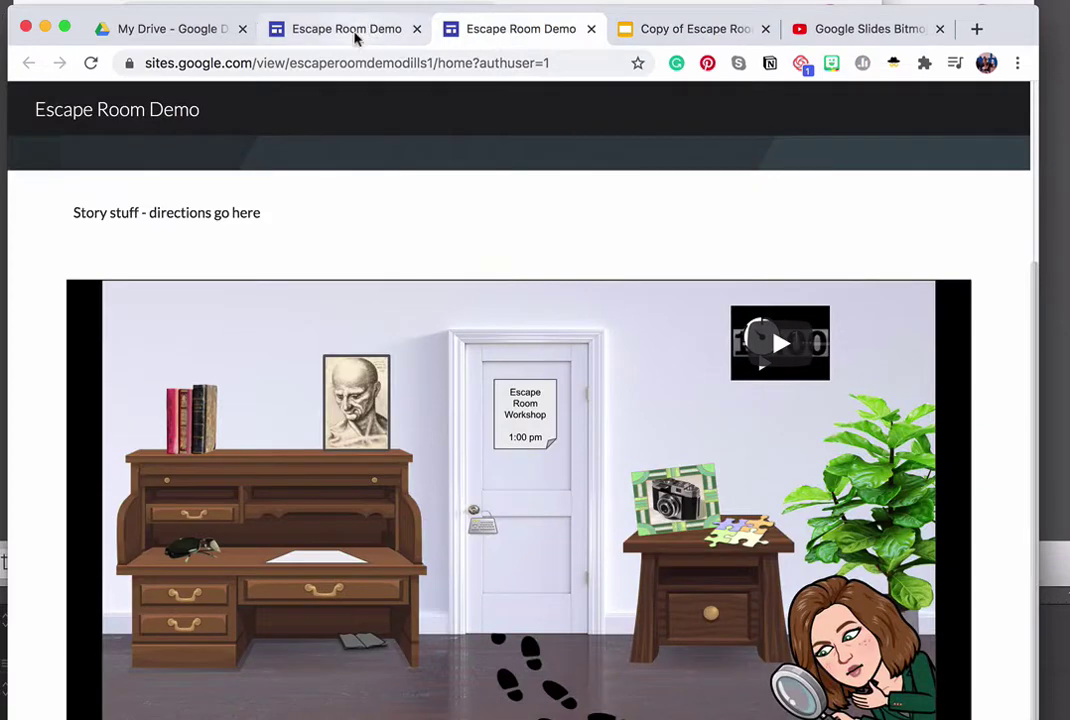
scroll(545, 586, down, 1)
scroll(545, 586, up, 1)
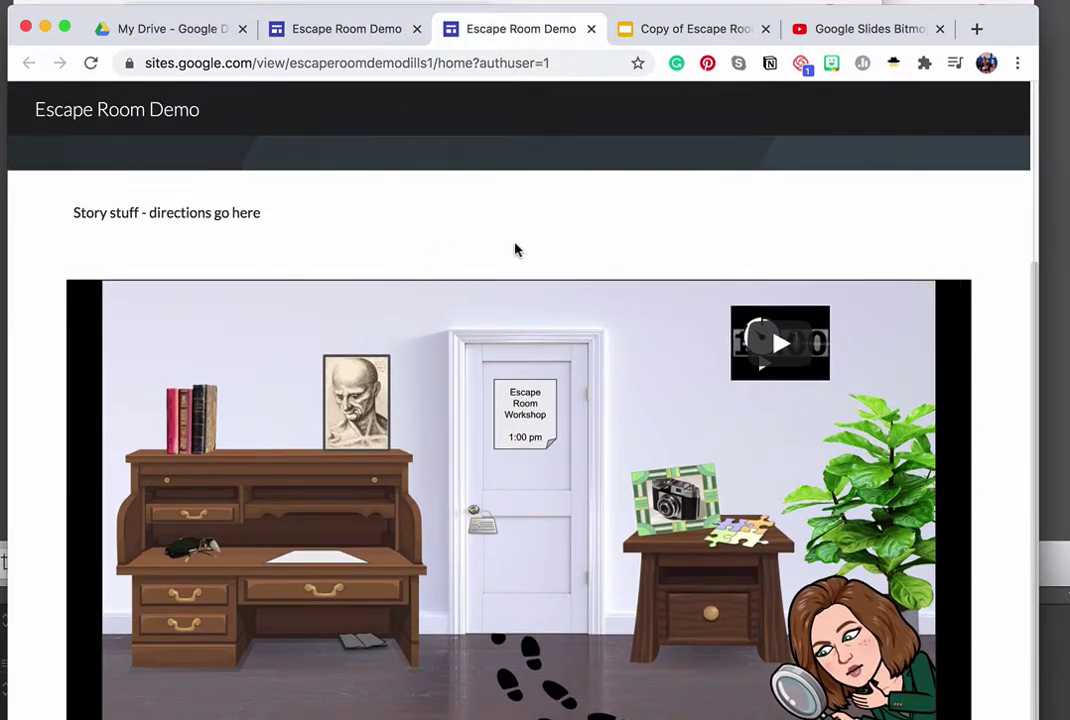
Step: Look at the "Google Slides Bitmoji Escape Room Tutorial" video on YouTube and return to the site editor
click(346, 29)
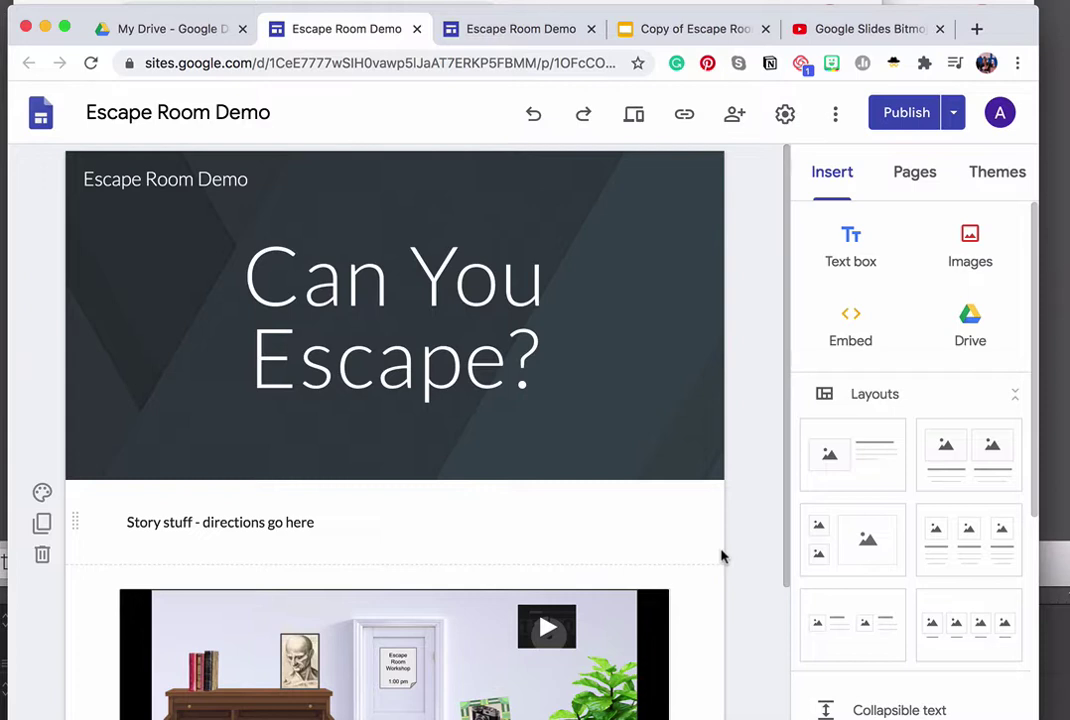
click(870, 30)
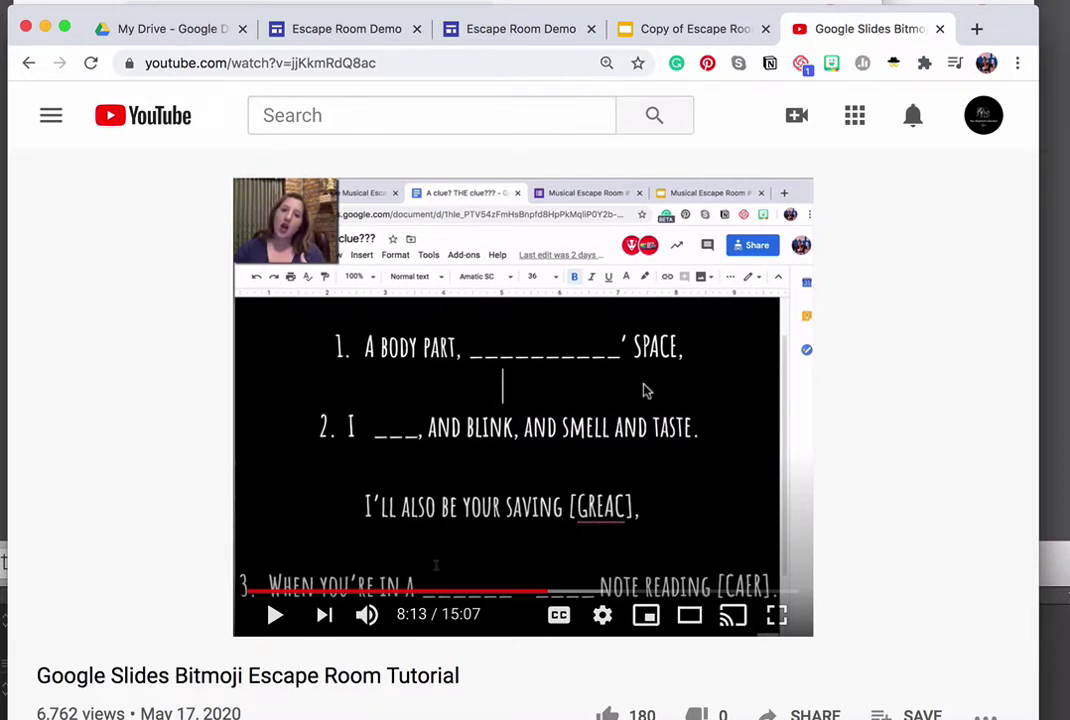
click(363, 31)
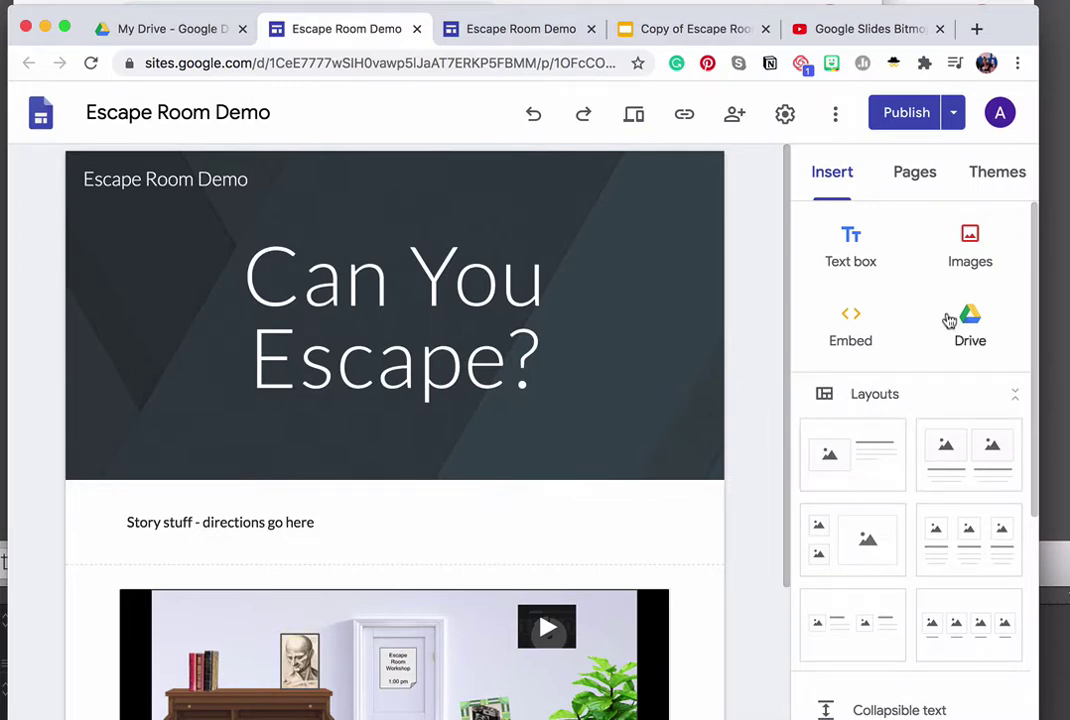
Step: Add a new page named "clue1" to the site
click(918, 178)
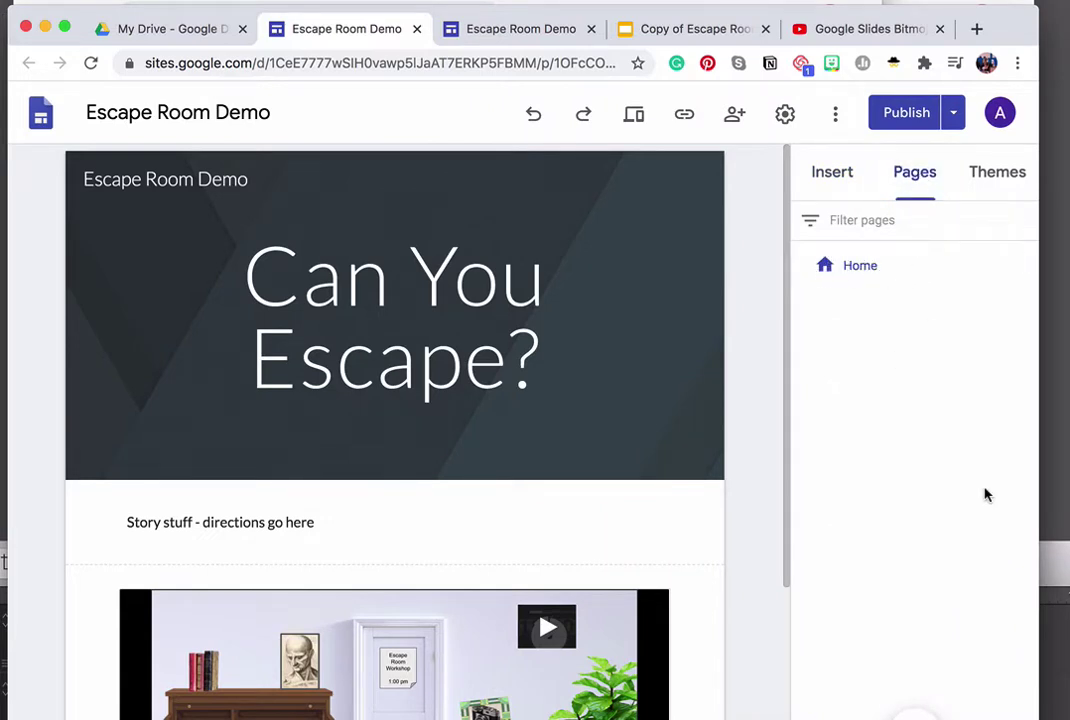
click(915, 706)
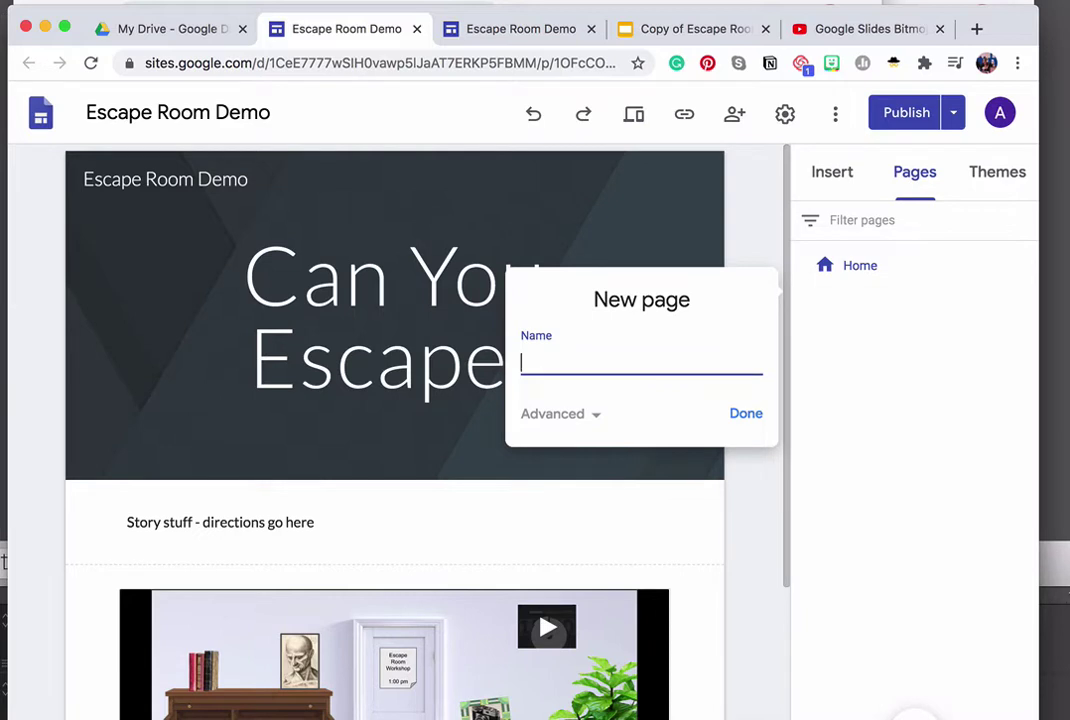
text(clue1)
click(755, 416)
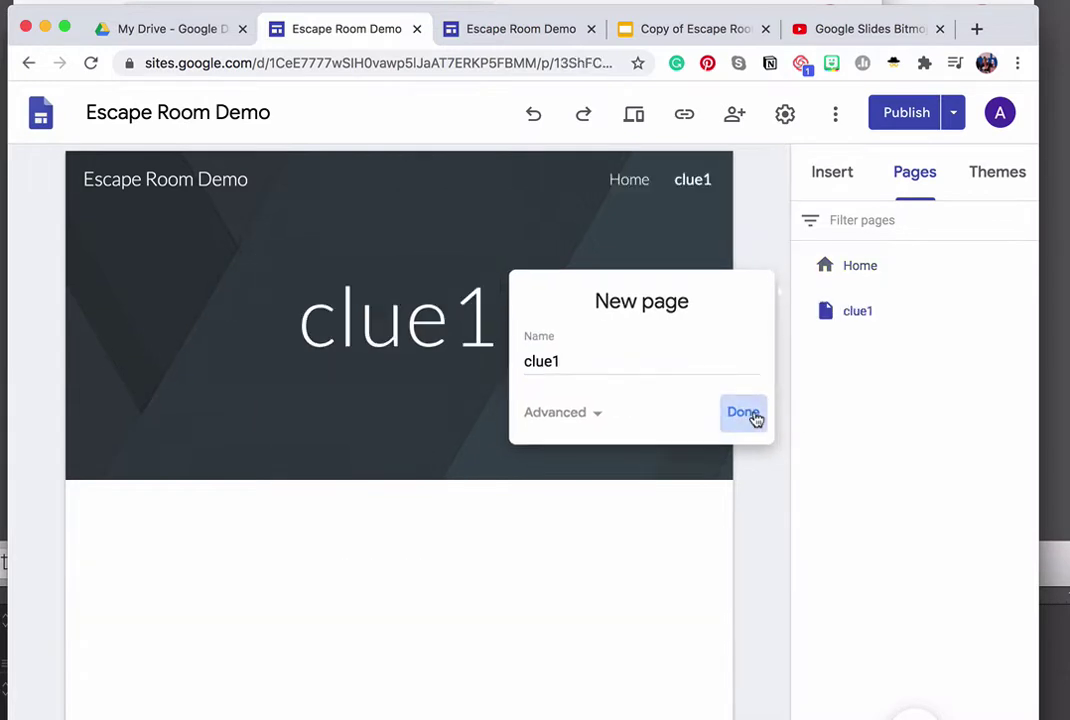
Step: Return to the Home page and hide the clue1 page from the site navigation
mouse_move(883, 318)
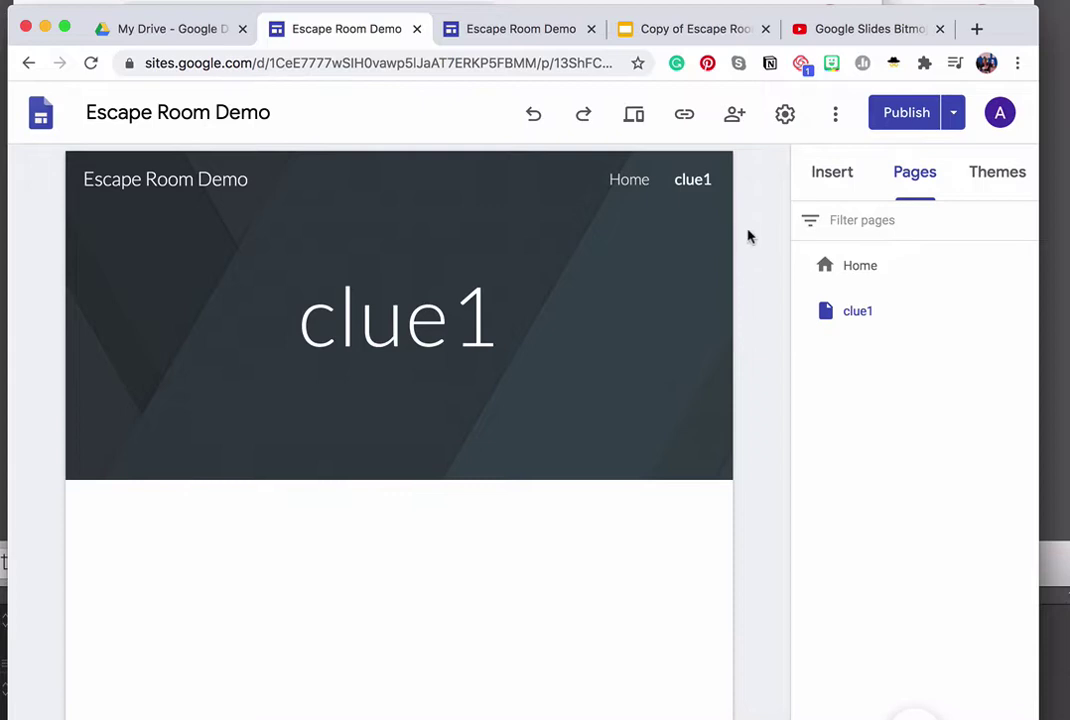
click(858, 272)
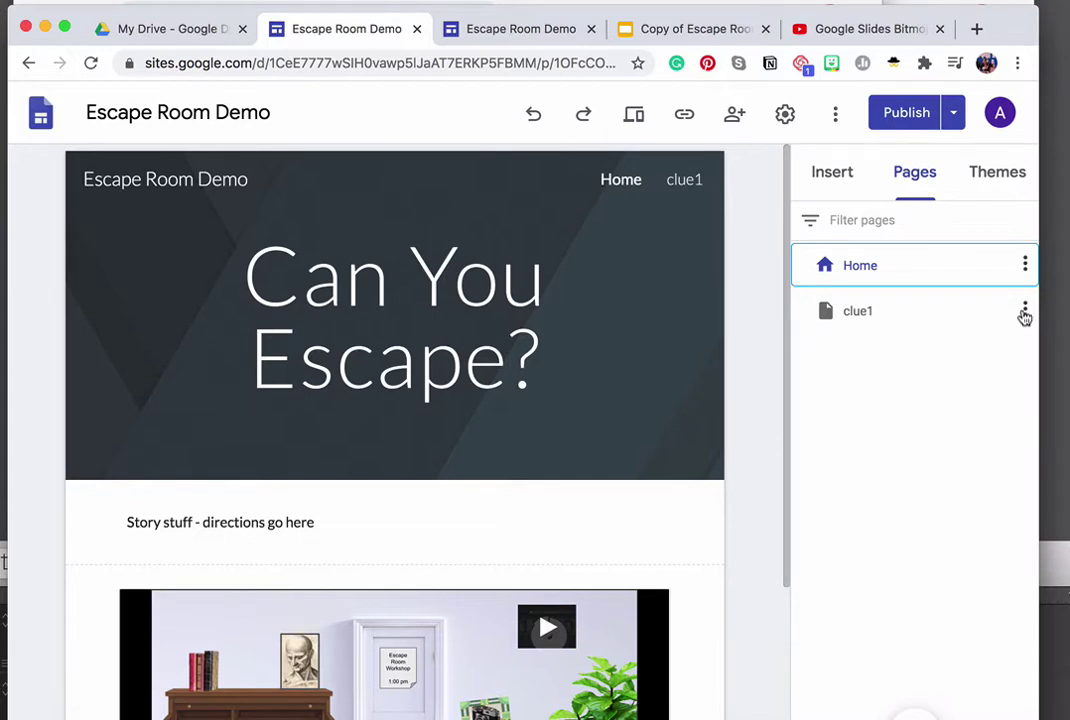
click(1027, 311)
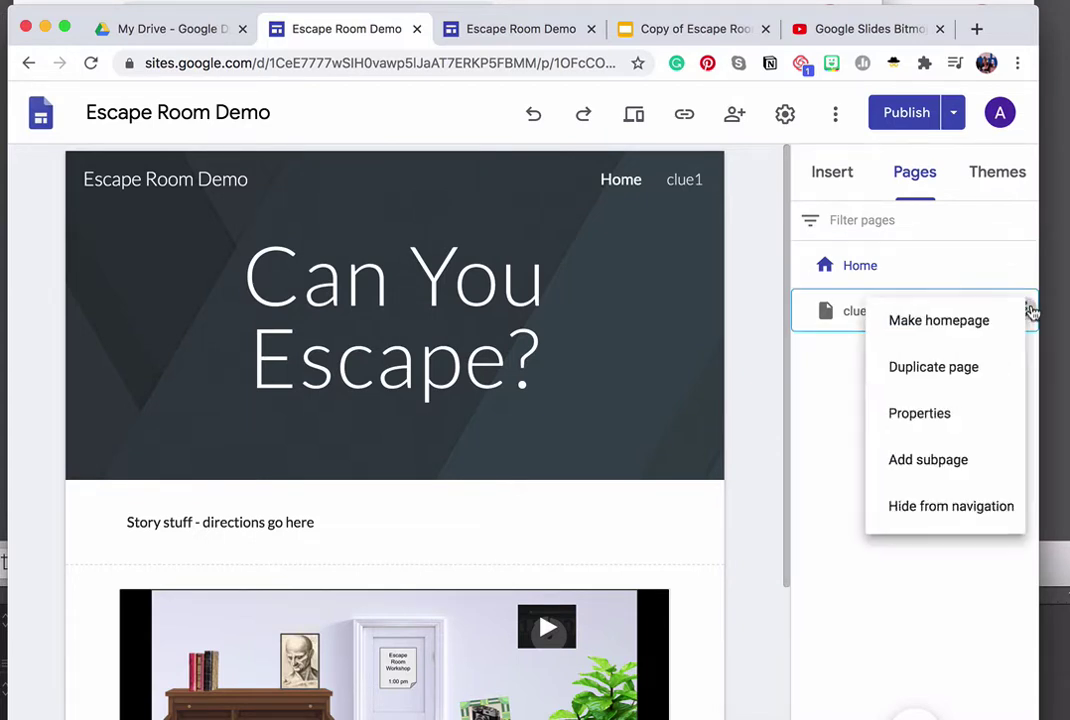
click(891, 505)
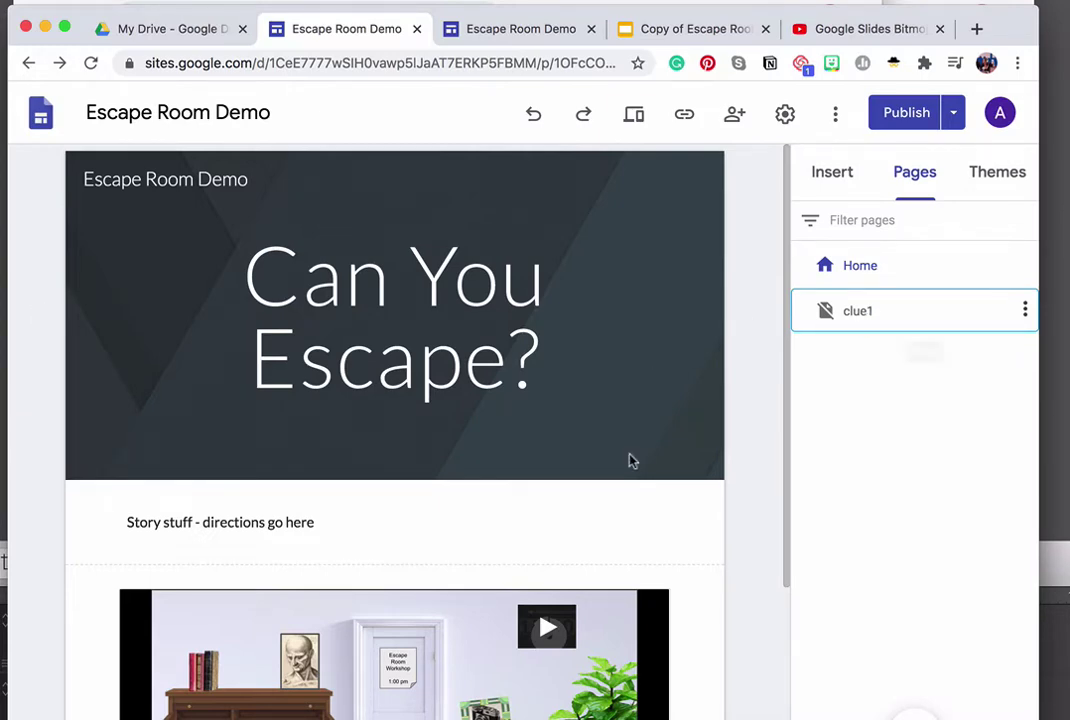
Step: Open the clue1 page and replace its header title with "You find a clue!"
scroll(631, 459, down, 3)
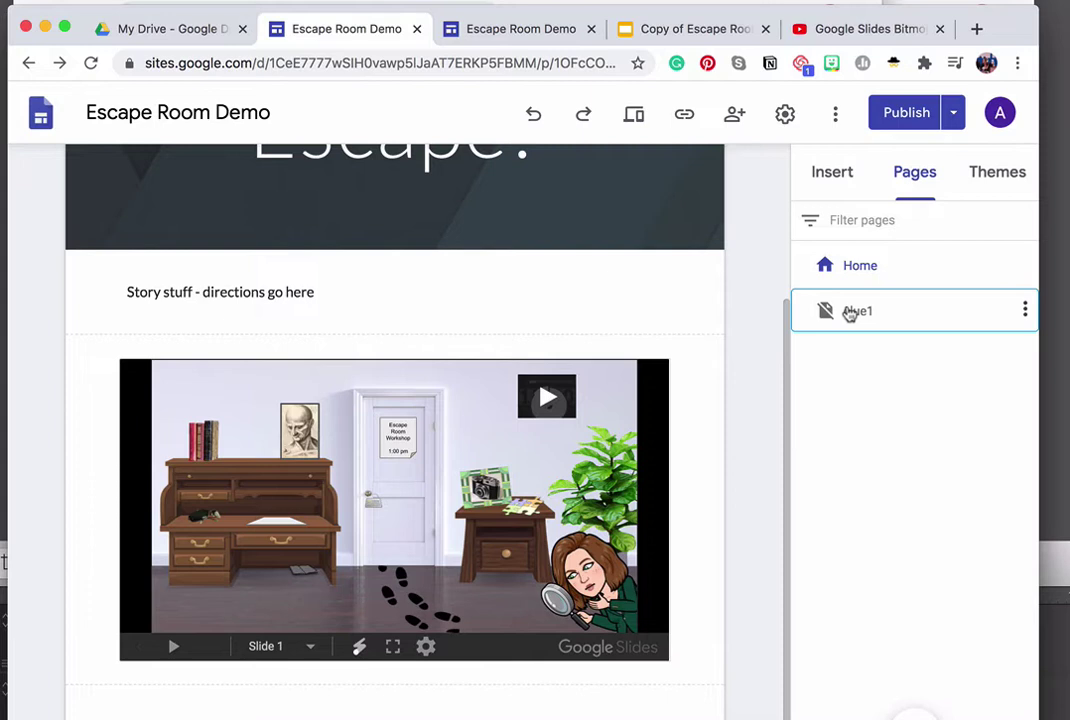
click(849, 314)
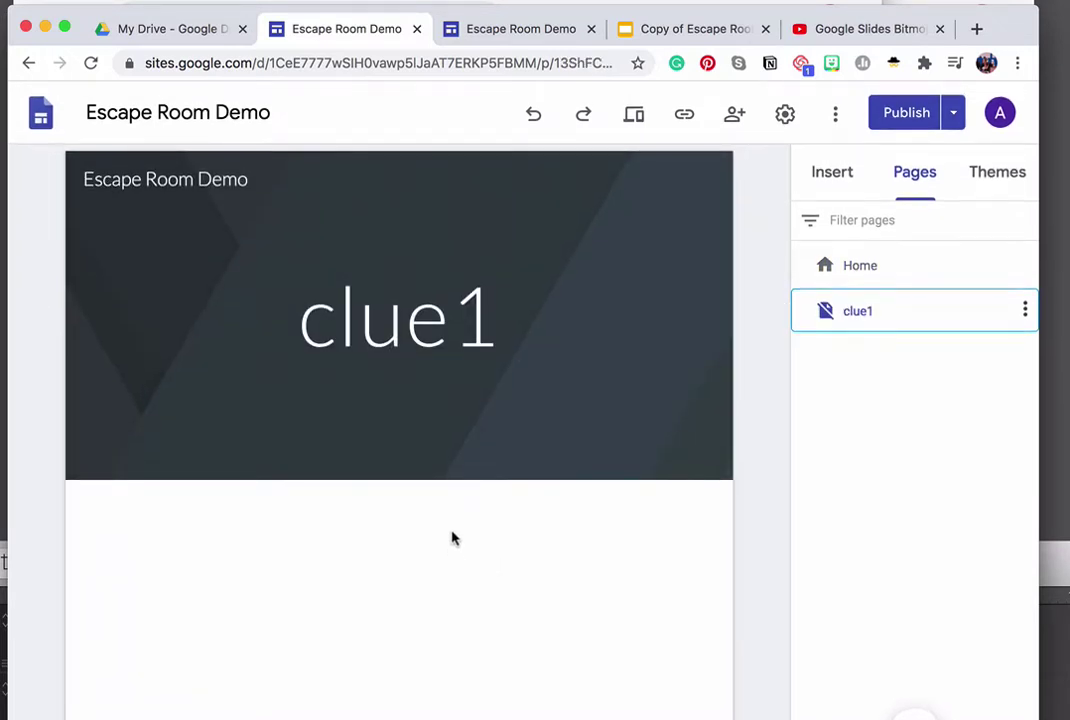
click(415, 320)
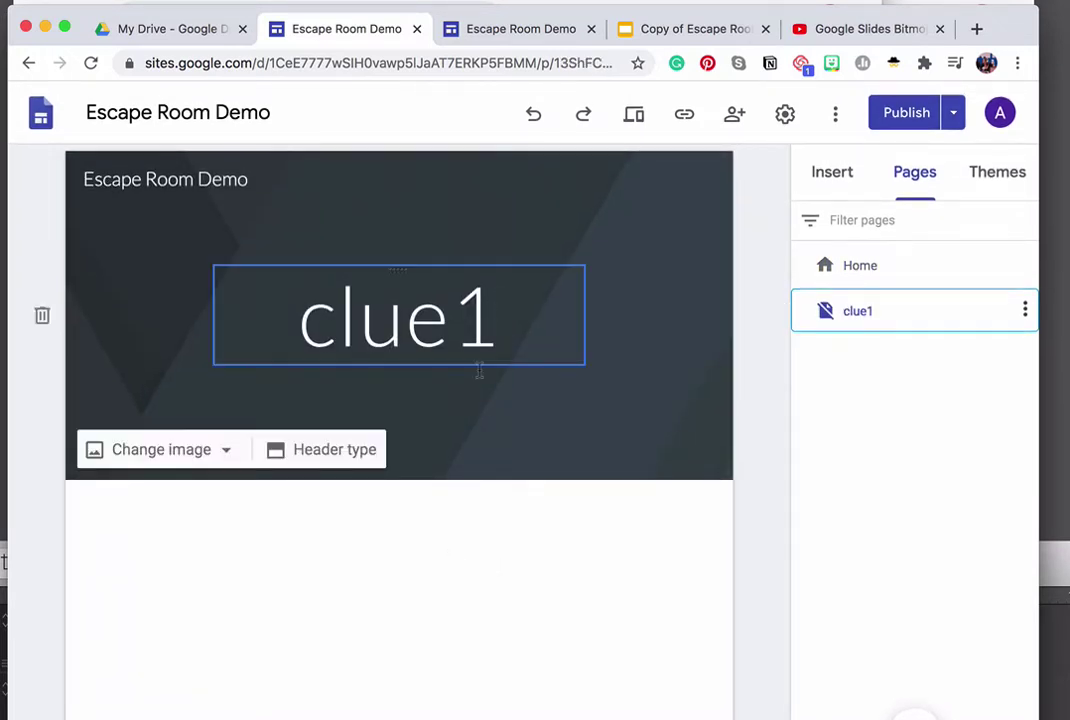
double_click(494, 310)
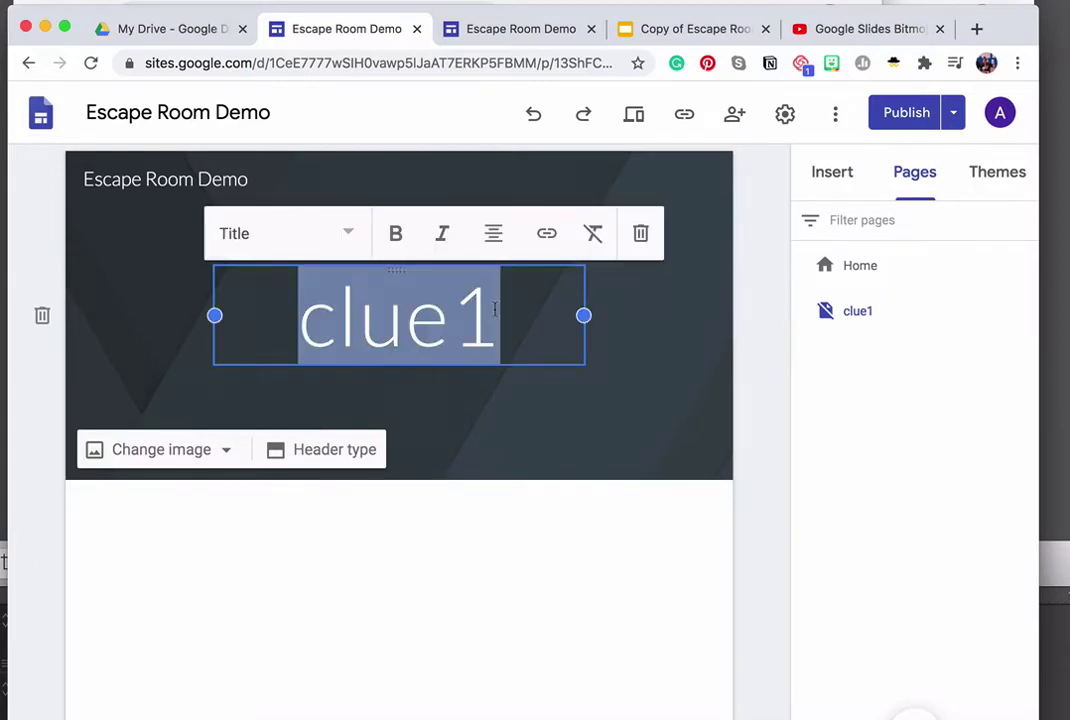
text(You find a clue!)
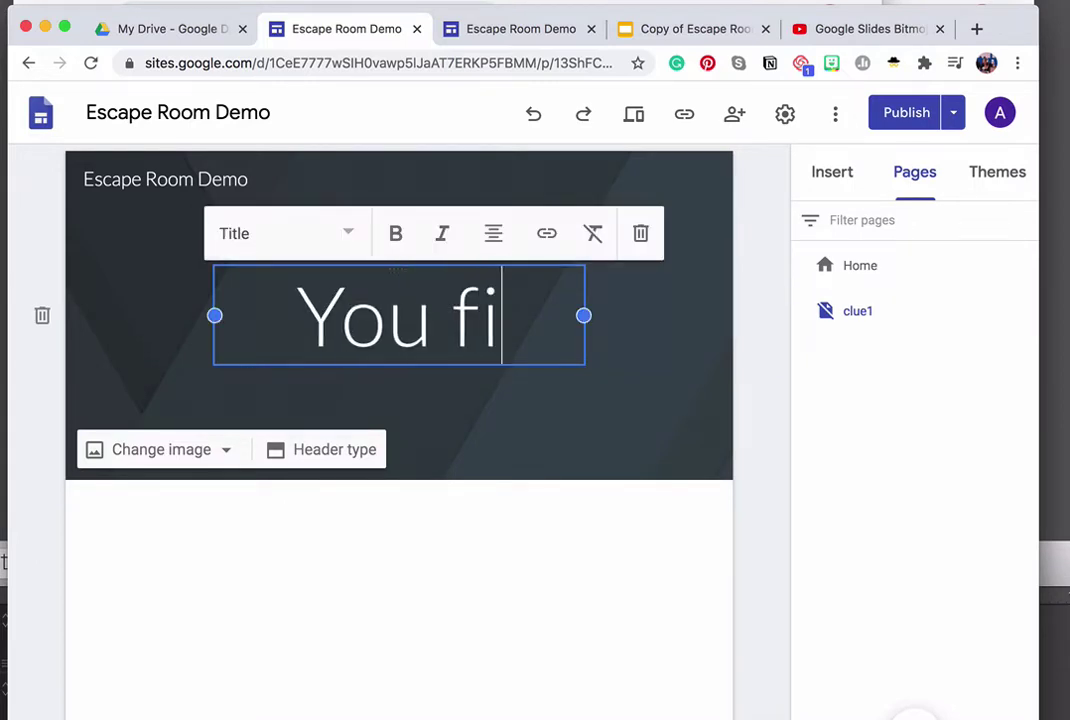
Step: Add a text box below the clue1 page's header containing "Insert riddle here!"
double_click(478, 582)
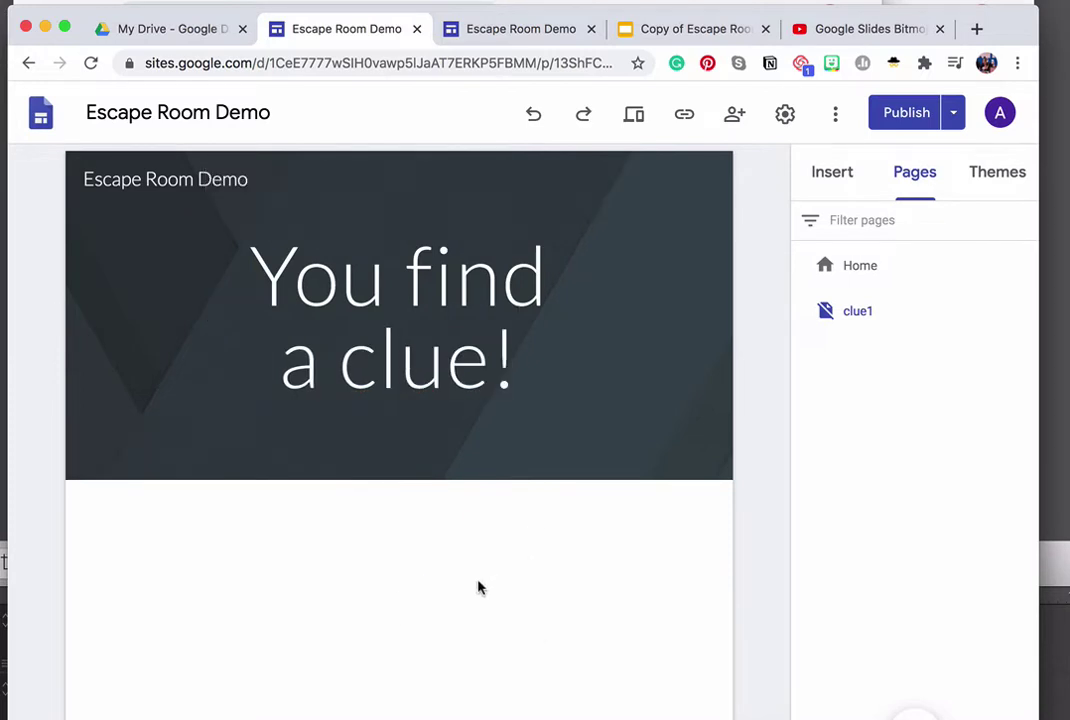
click(479, 581)
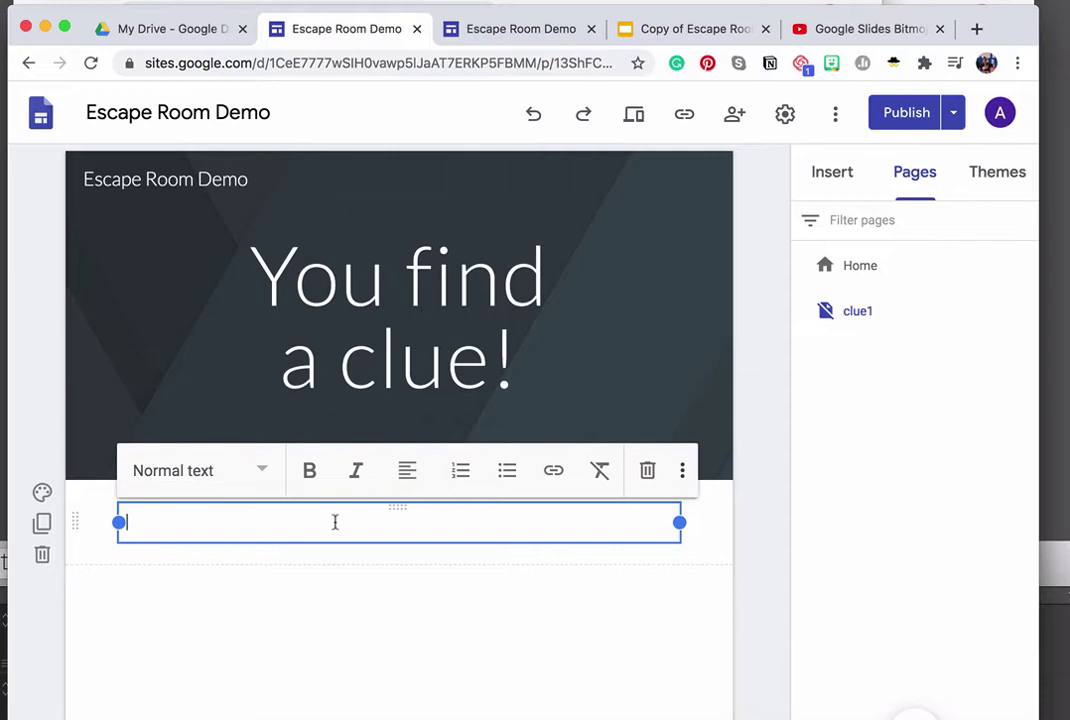
text(Insert riddle here!)
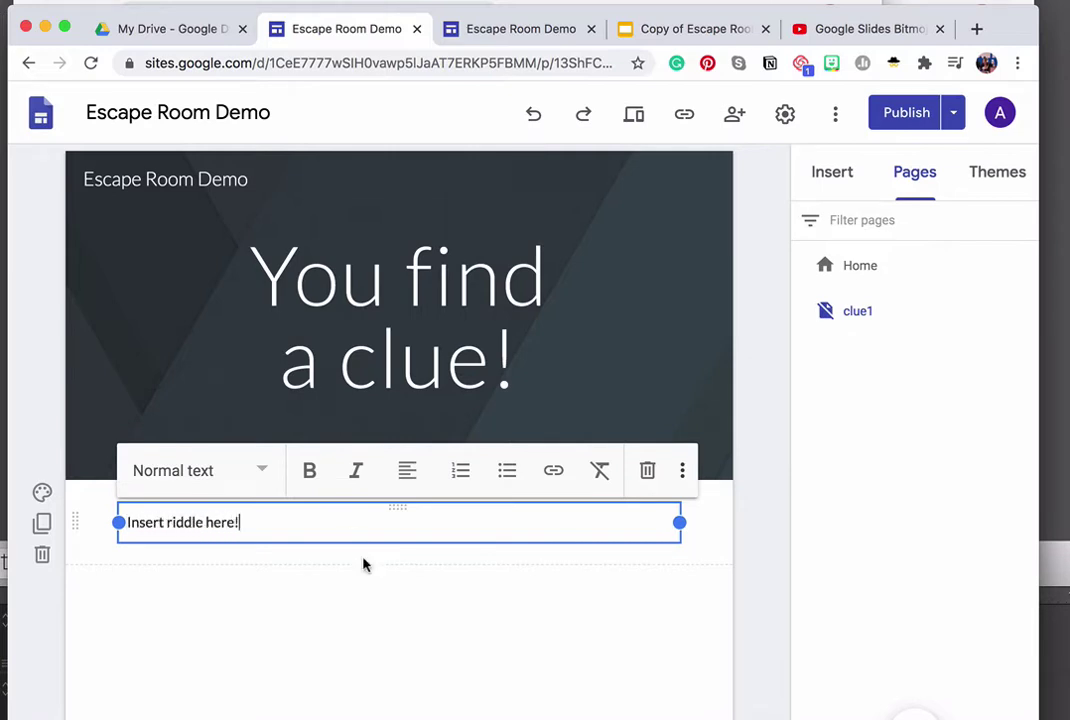
click(363, 647)
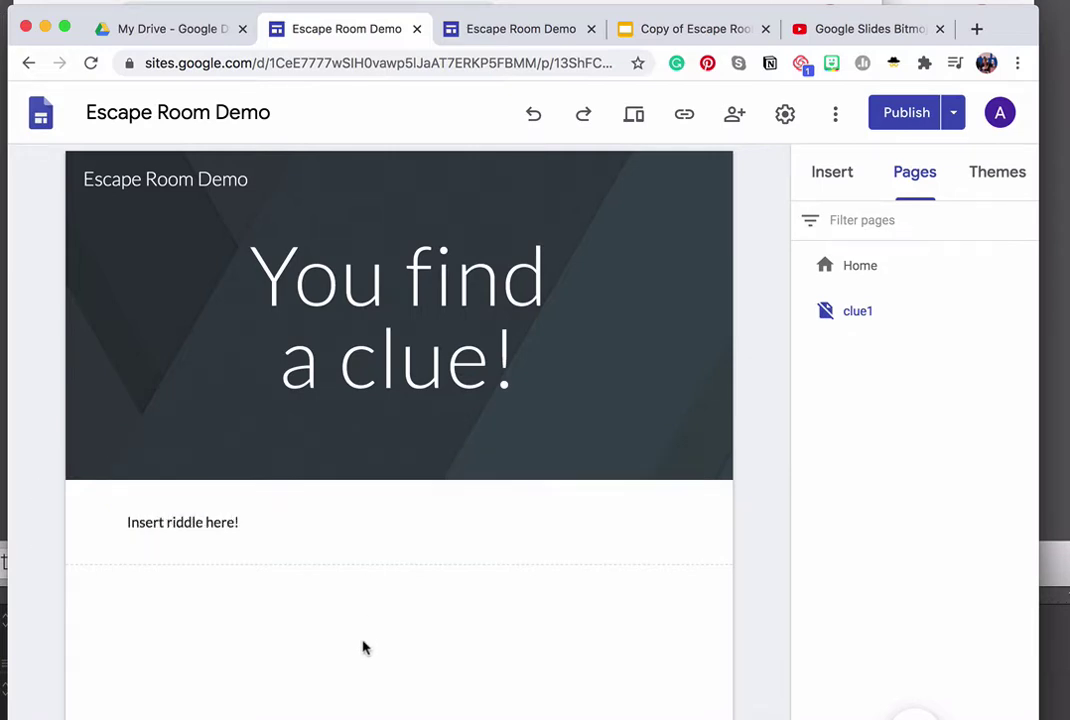
Step: Review the draft changes and publish the added clue1 page to the live site
click(905, 113)
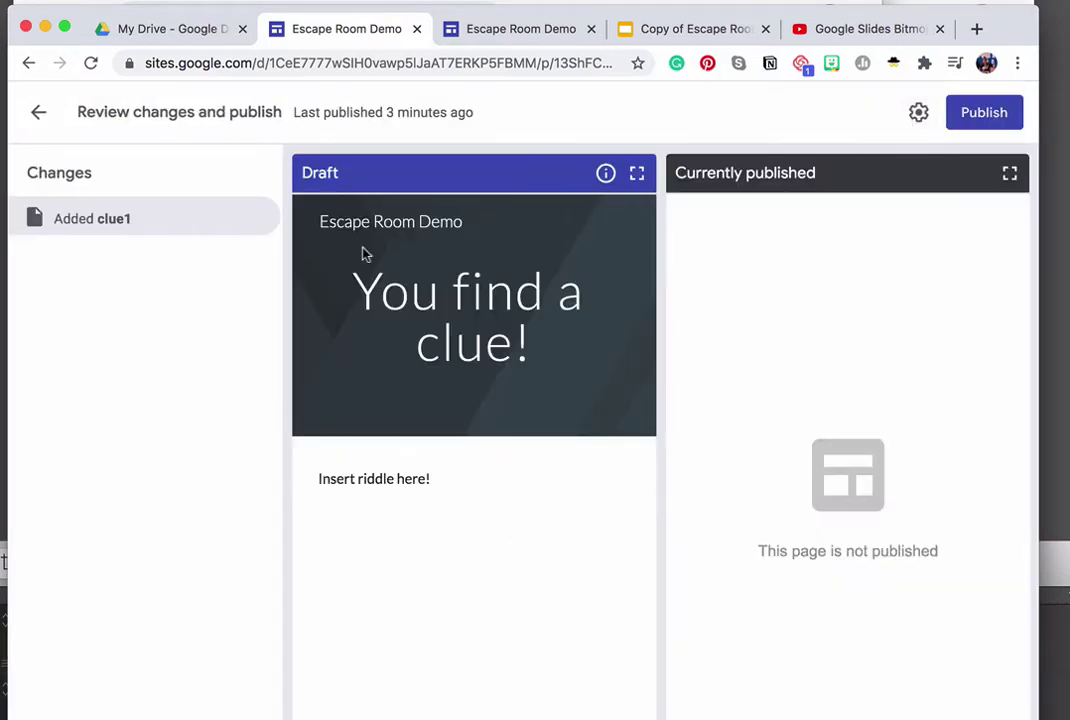
click(977, 111)
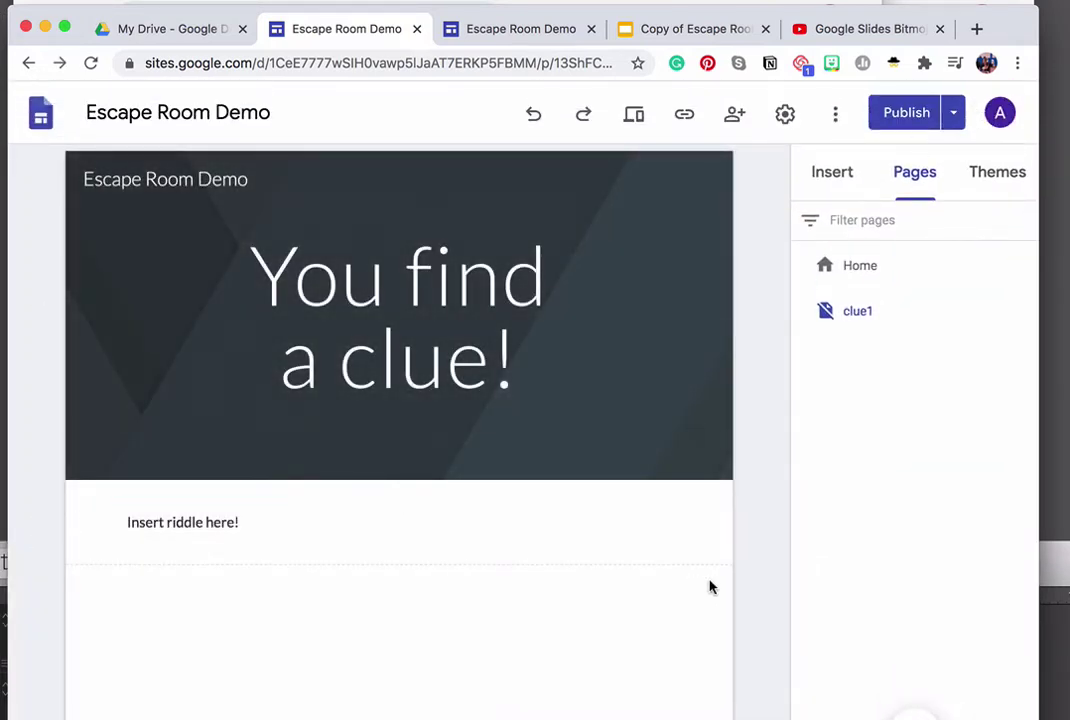
Step: Look through the clue1 page's options, and reload the published site to check its navigation
click(1022, 311)
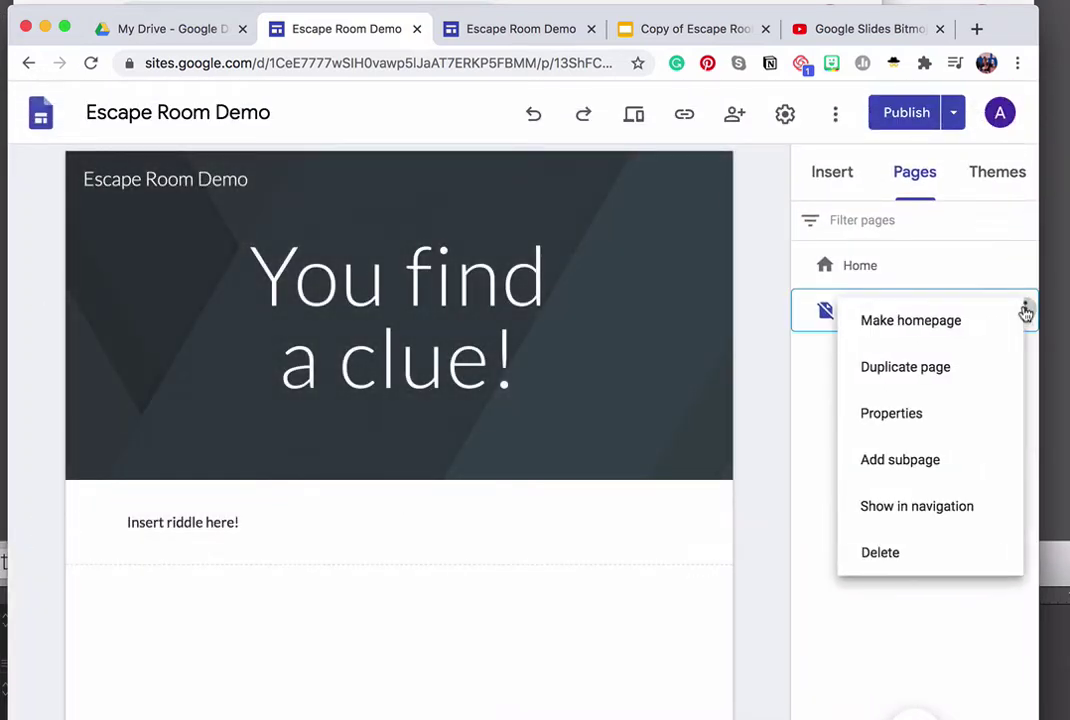
click(796, 408)
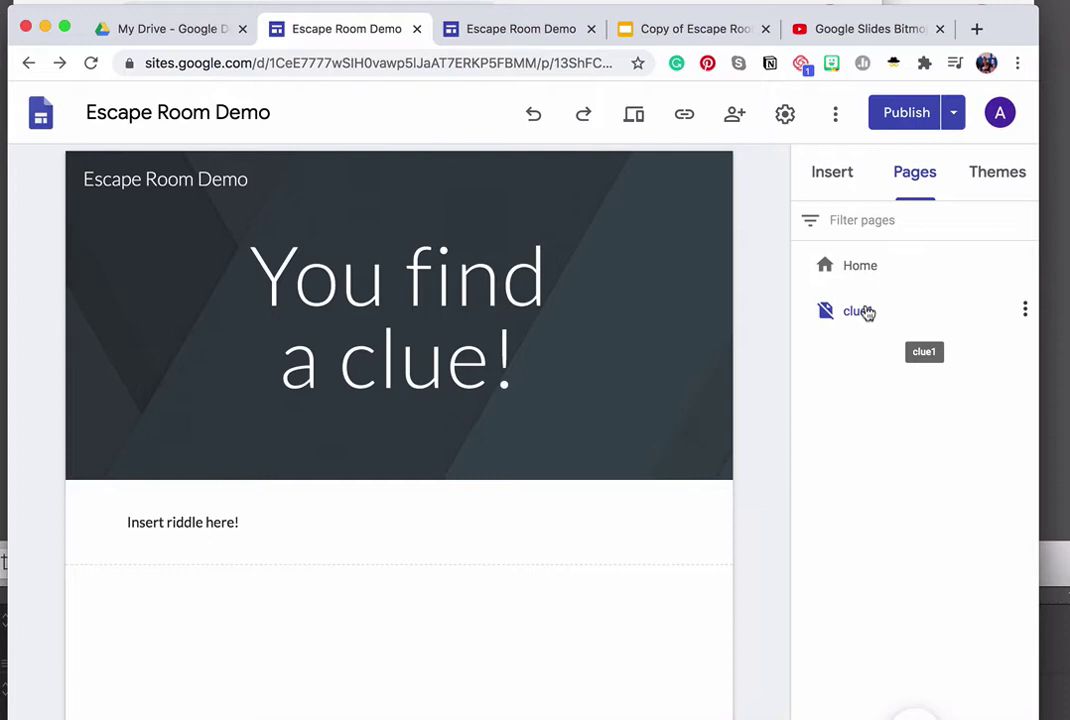
click(507, 30)
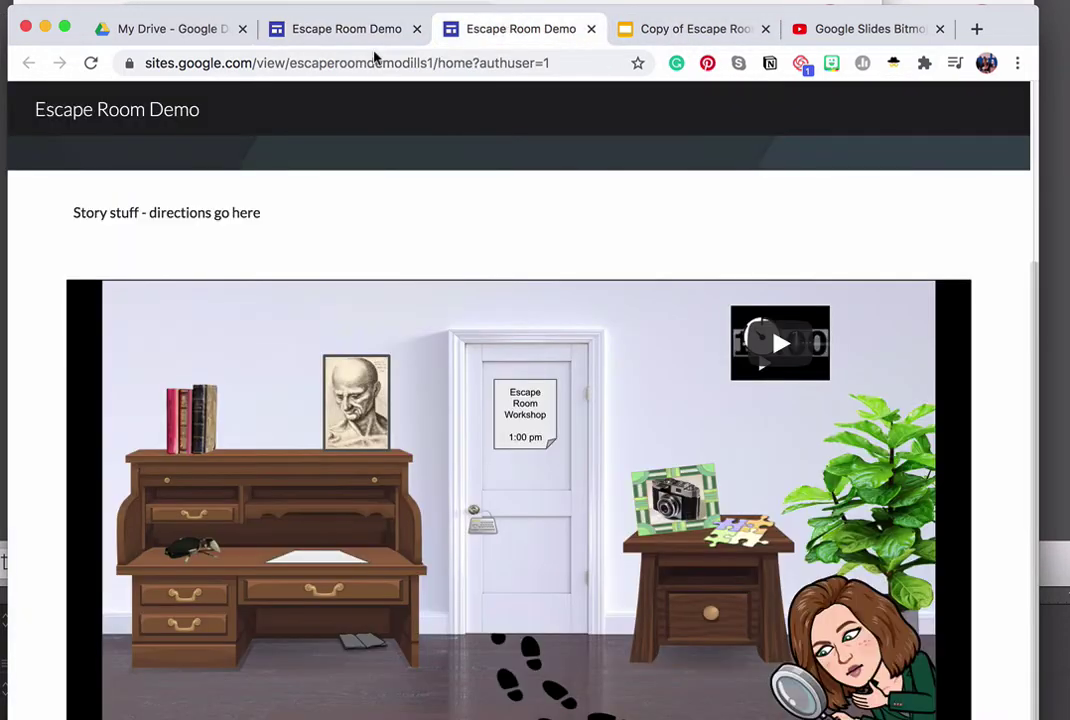
click(90, 63)
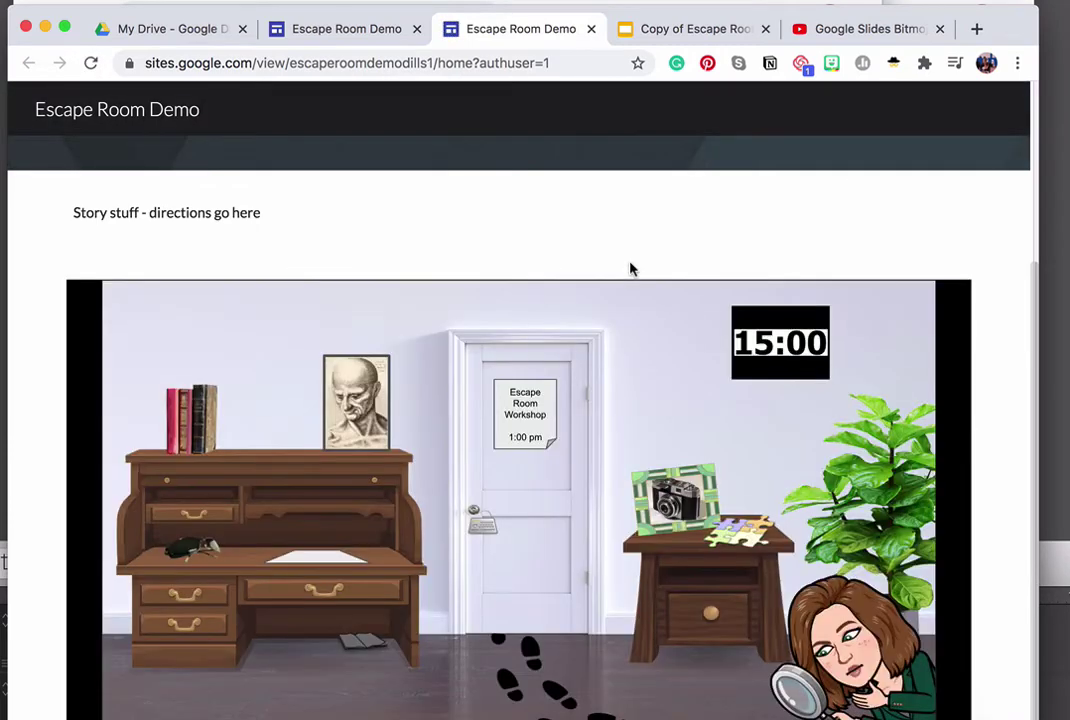
Step: Open the hidden clue1 page of the published site by replacing the page part of its address with "clue1"
scroll(630, 268, up, 5)
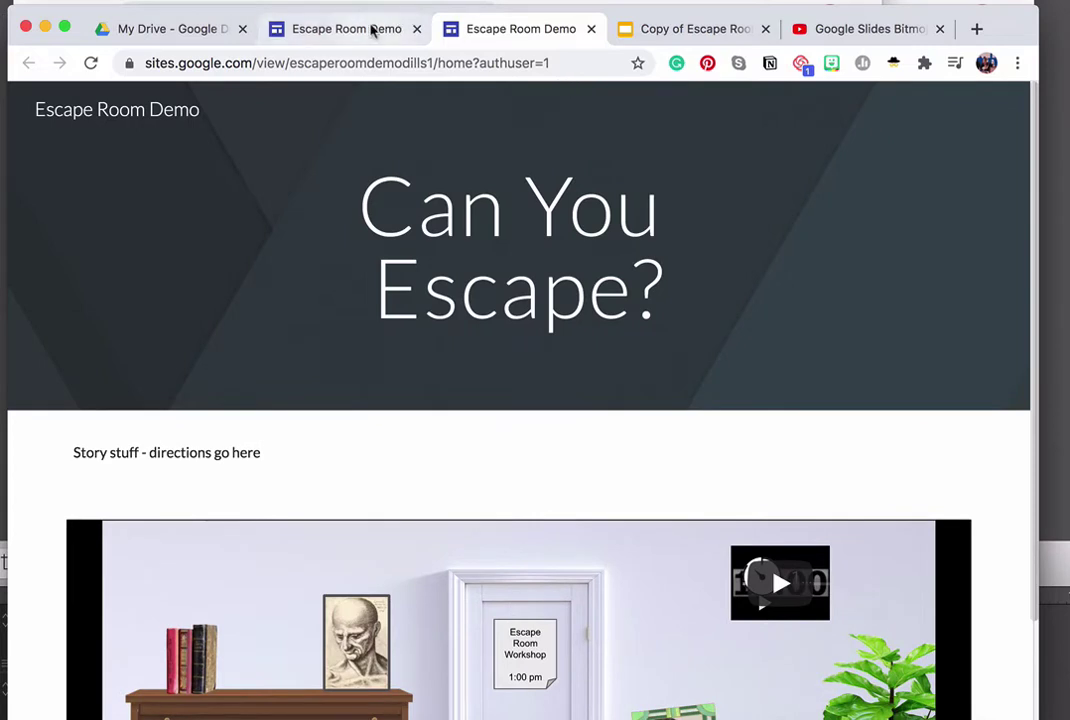
click(553, 61)
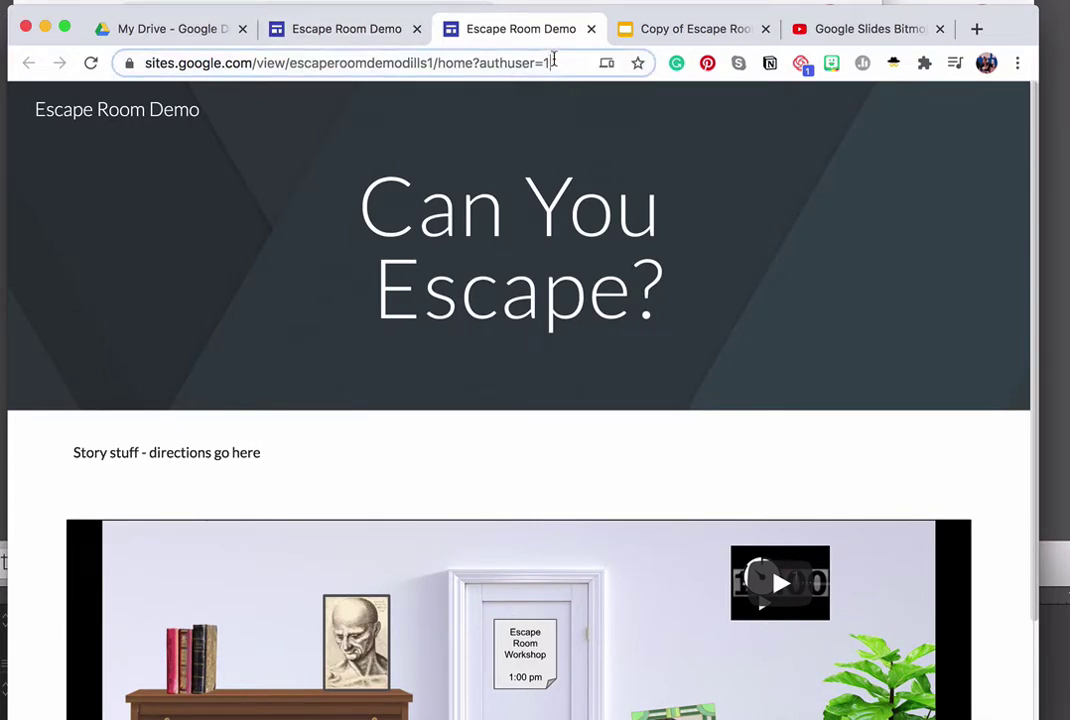
click(563, 62)
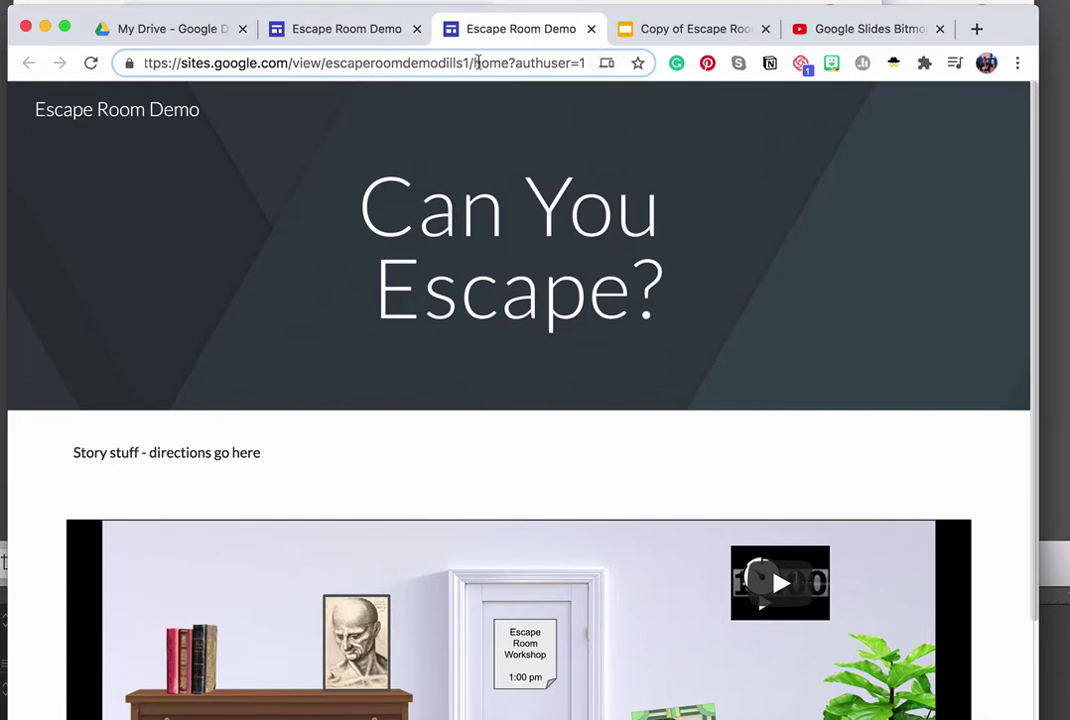
drag(474, 63, 586, 64)
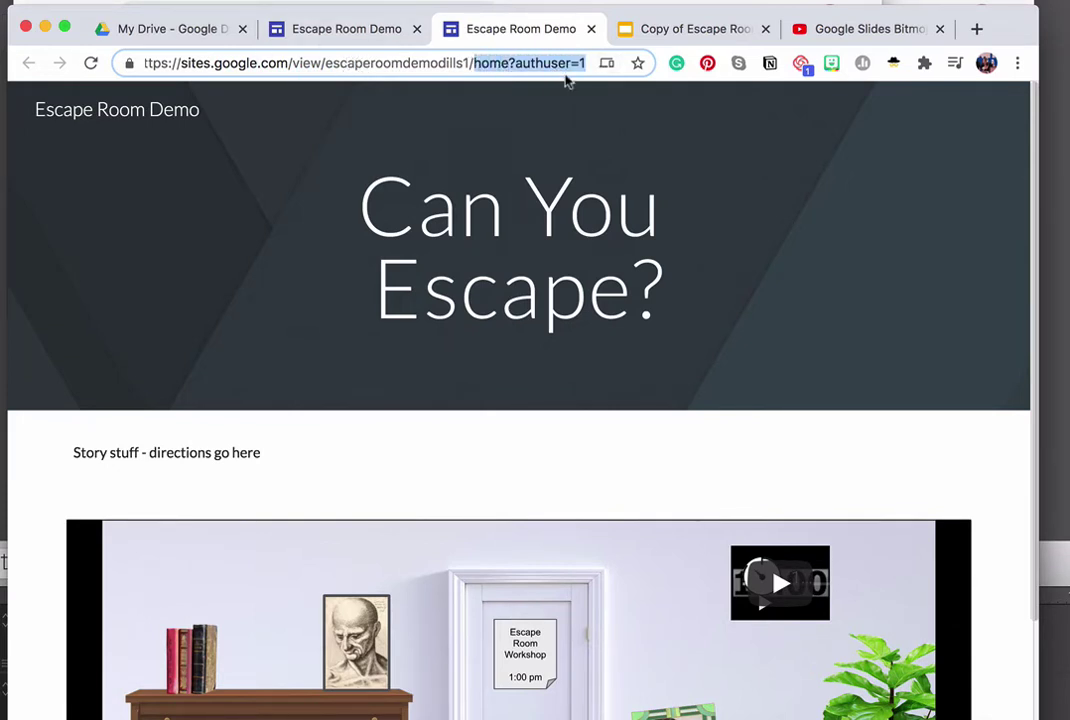
text(clue1)
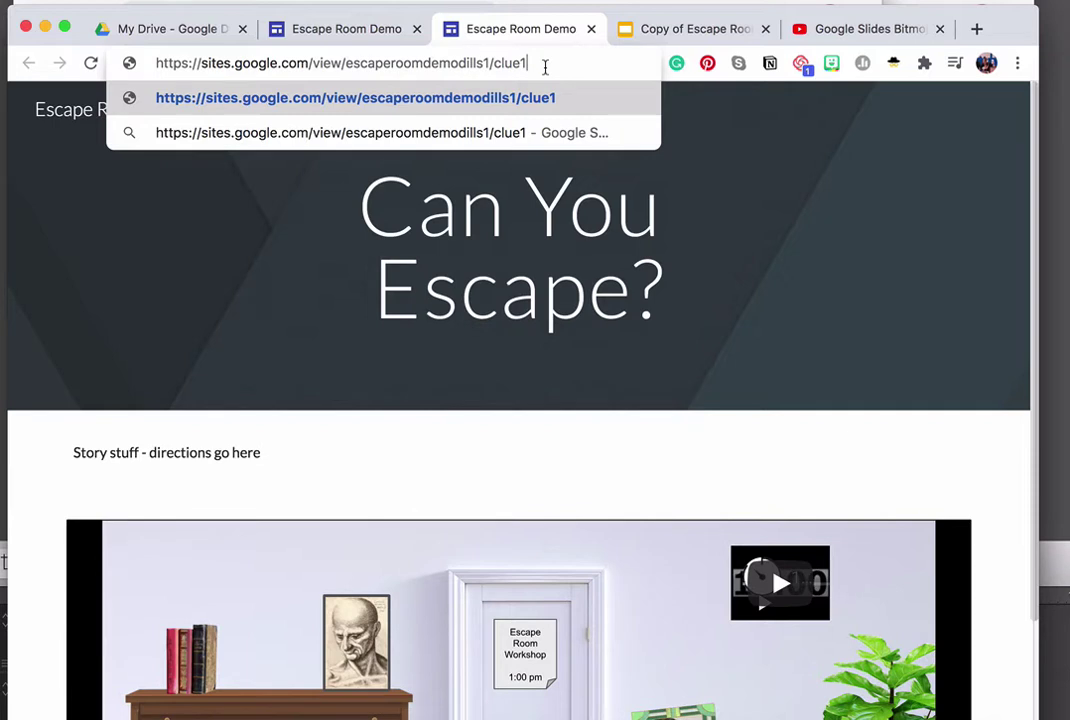
key(Return)
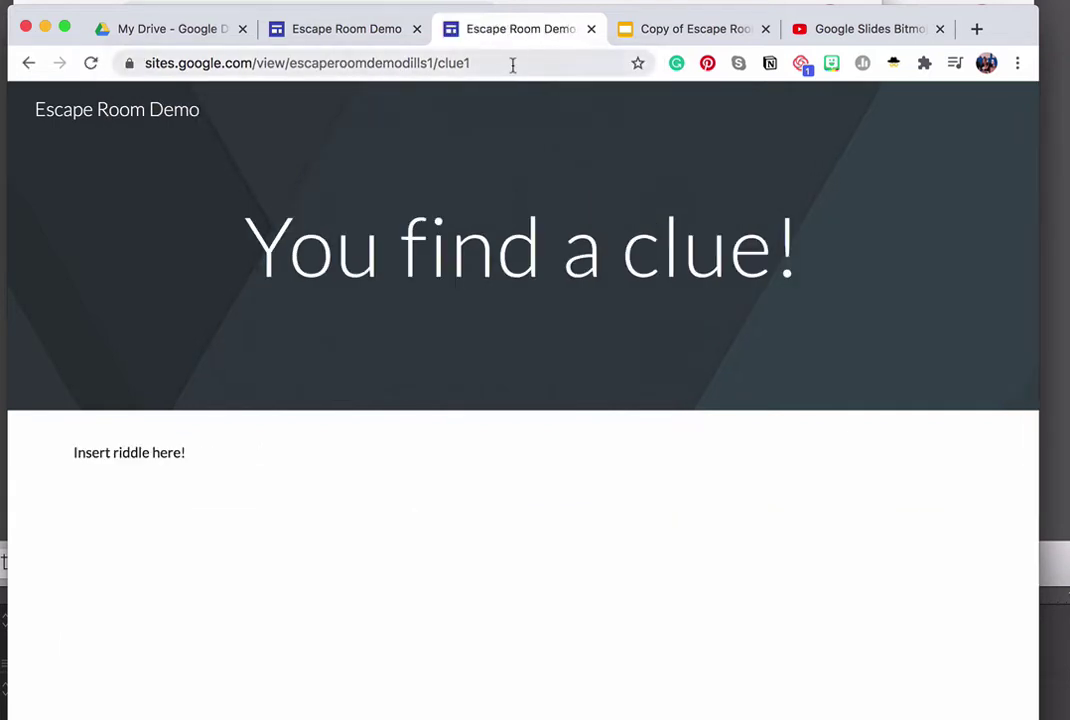
Step: Copy the published clue1 page's address and apply it as the link of the white paper on the desk in the Google Slides room
drag(506, 64, 145, 60)
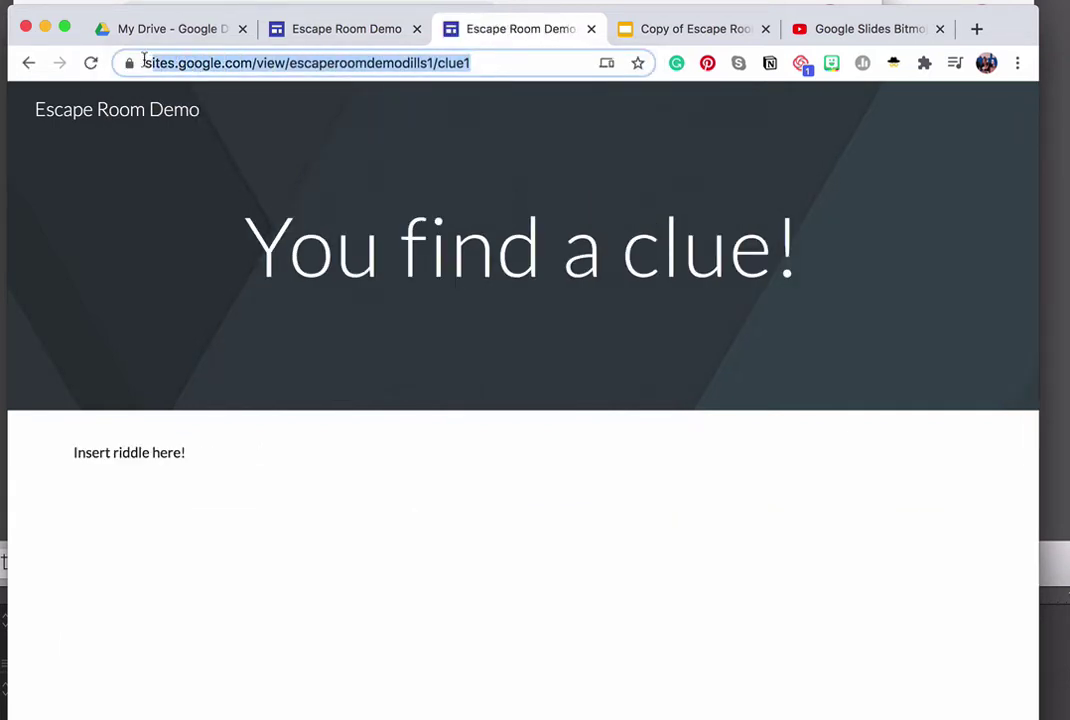
click(662, 31)
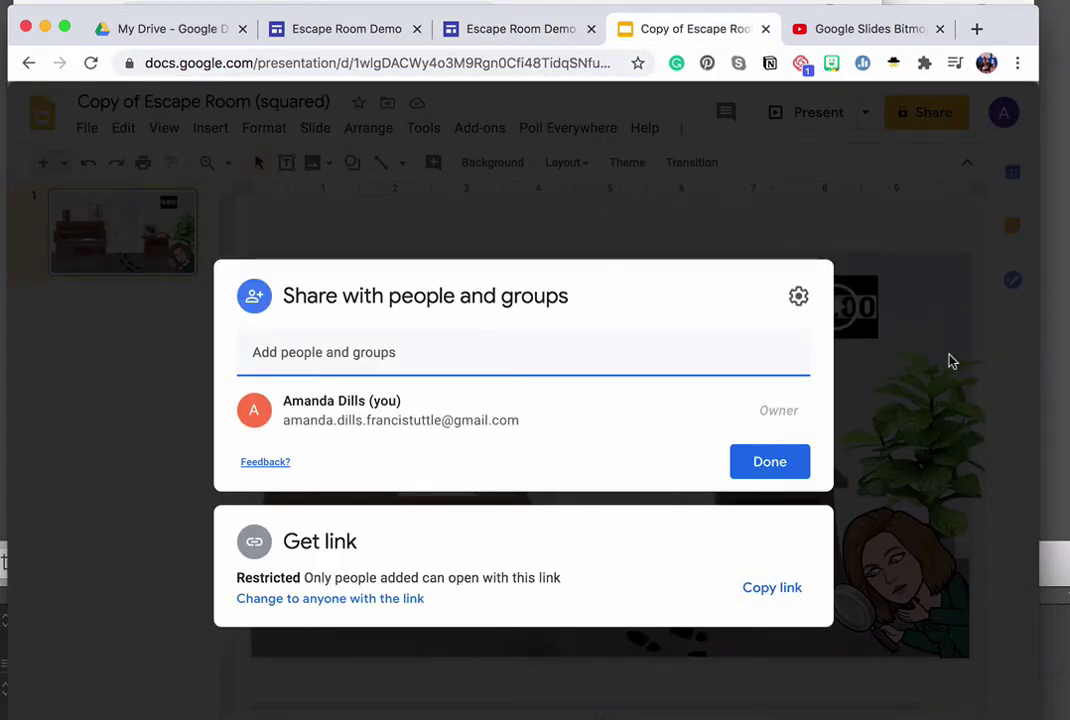
click(850, 224)
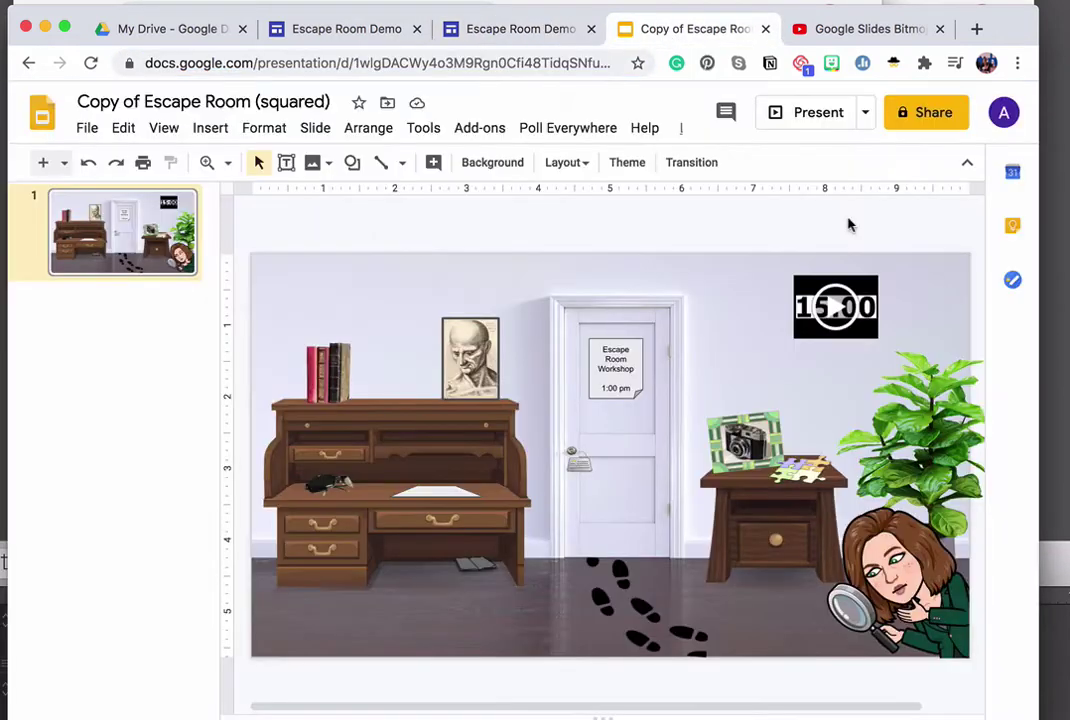
click(433, 491)
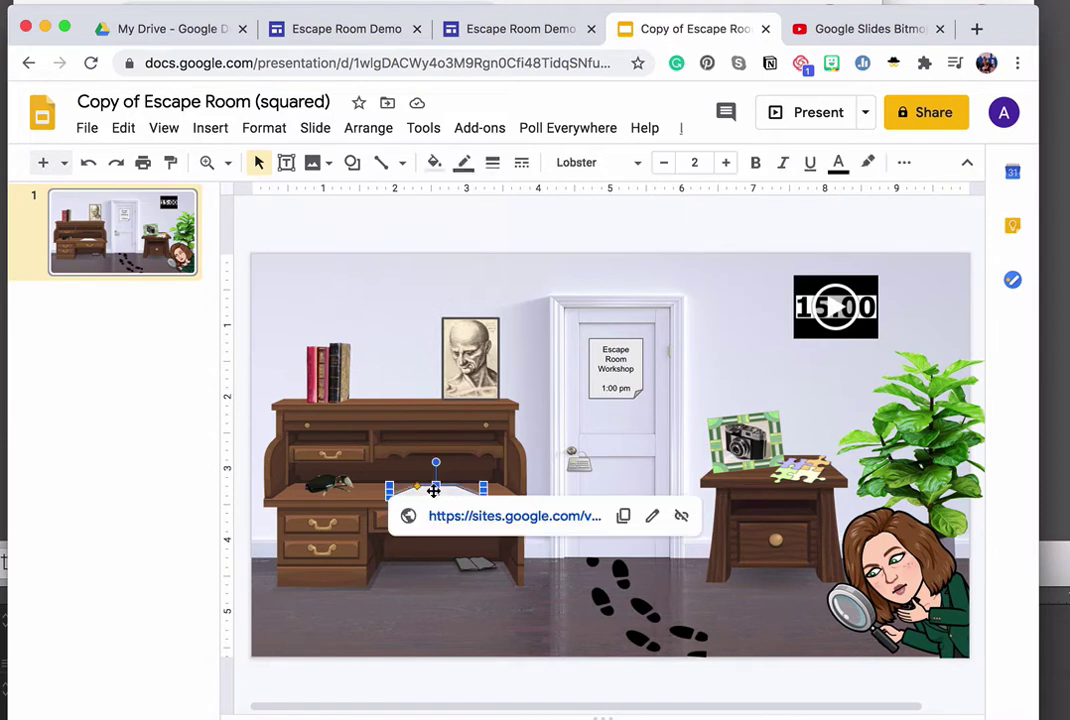
click(651, 517)
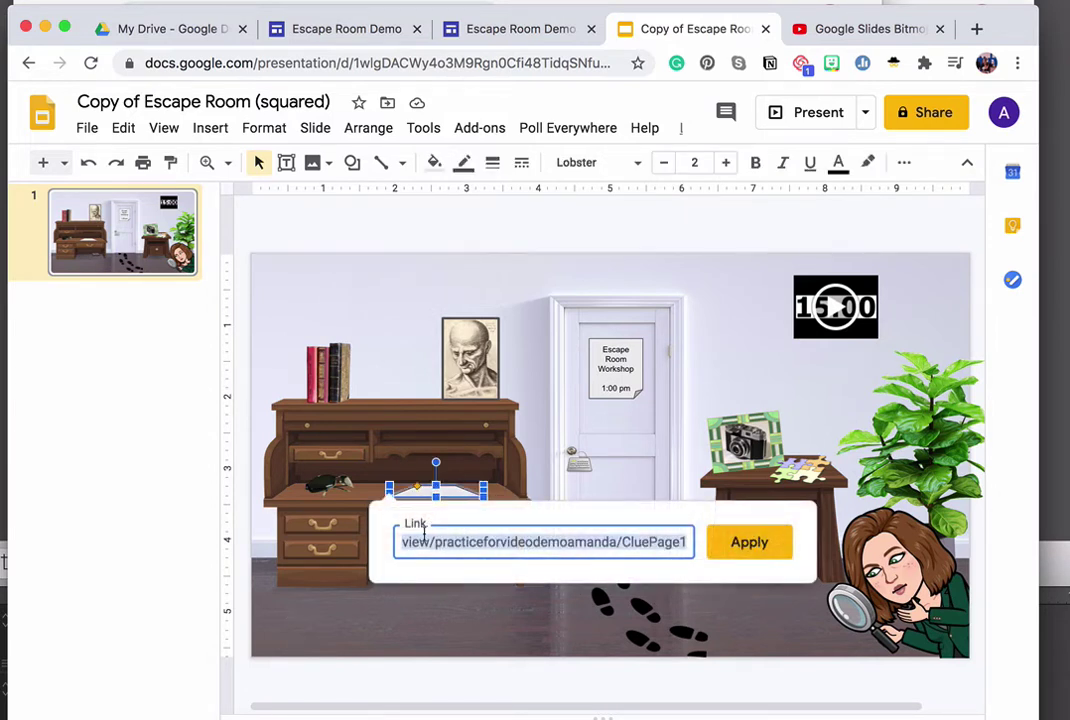
key(super+v)
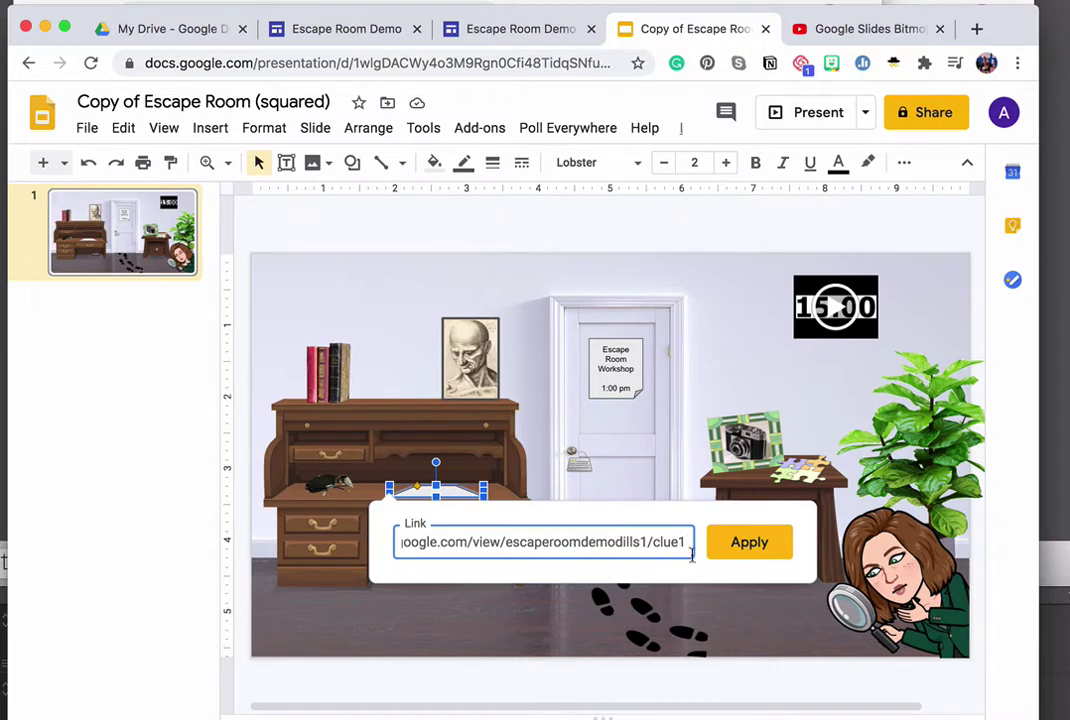
click(496, 29)
click(665, 28)
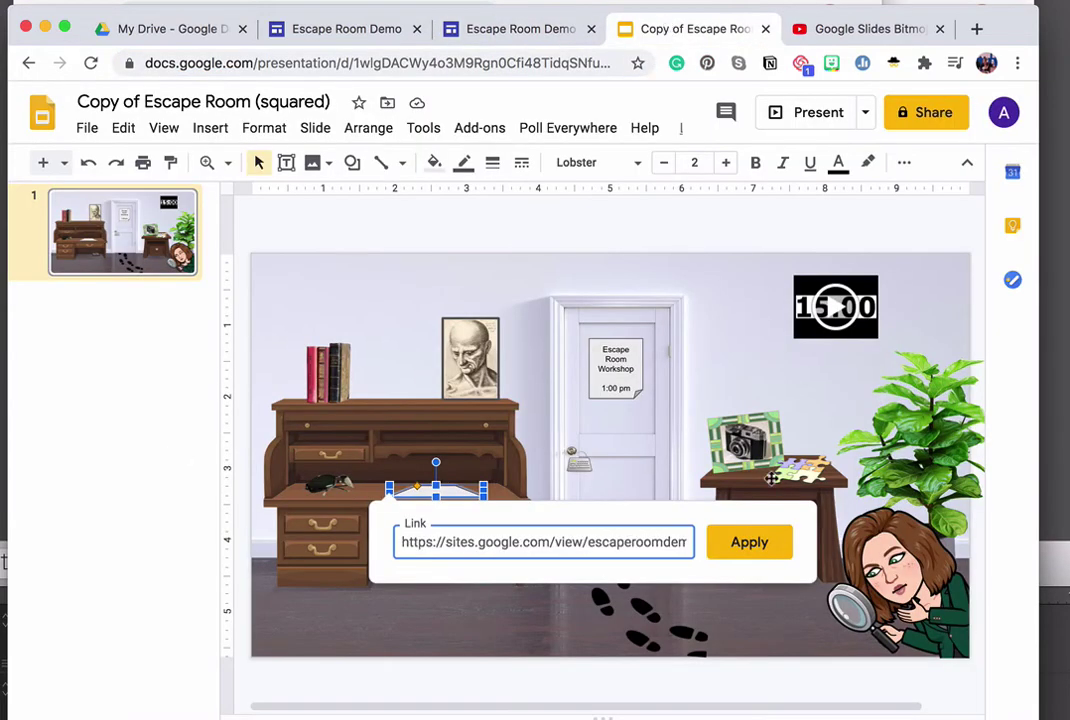
click(750, 539)
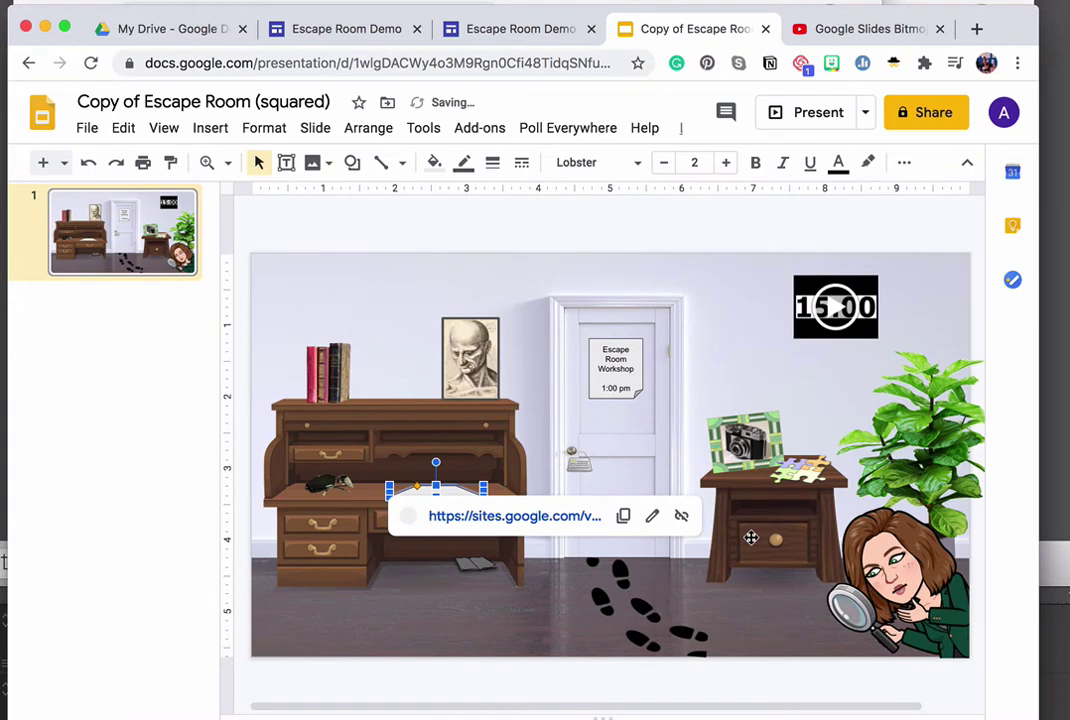
Step: Switch to the site editor, check for unpublished changes to review, and return to editing
click(357, 33)
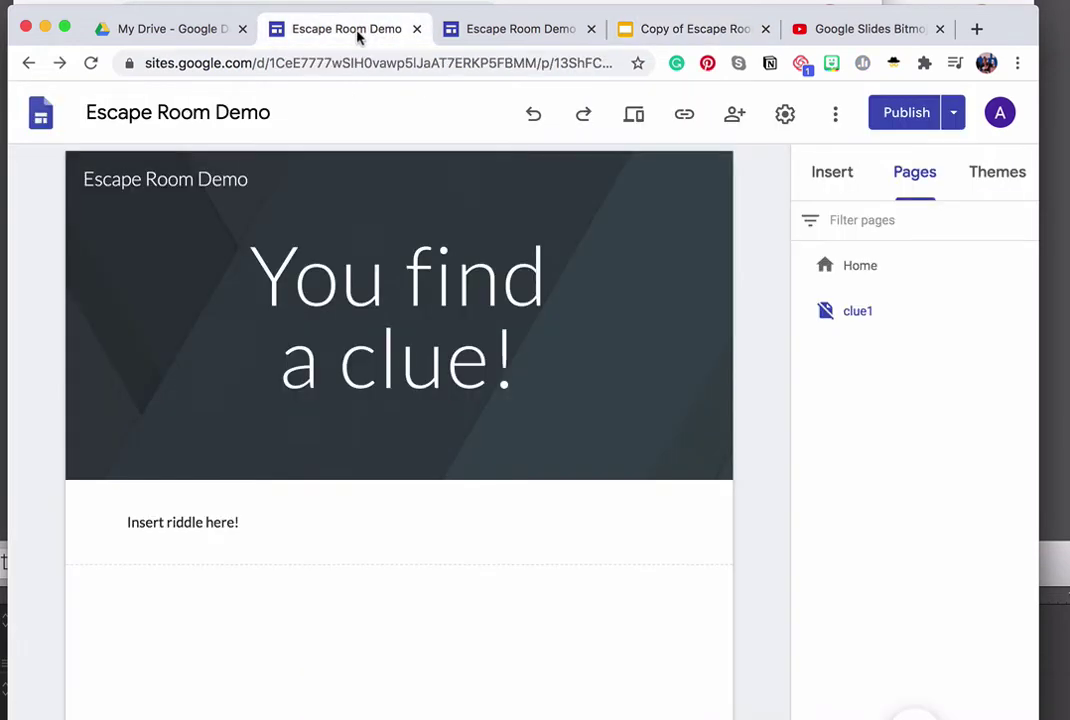
click(525, 31)
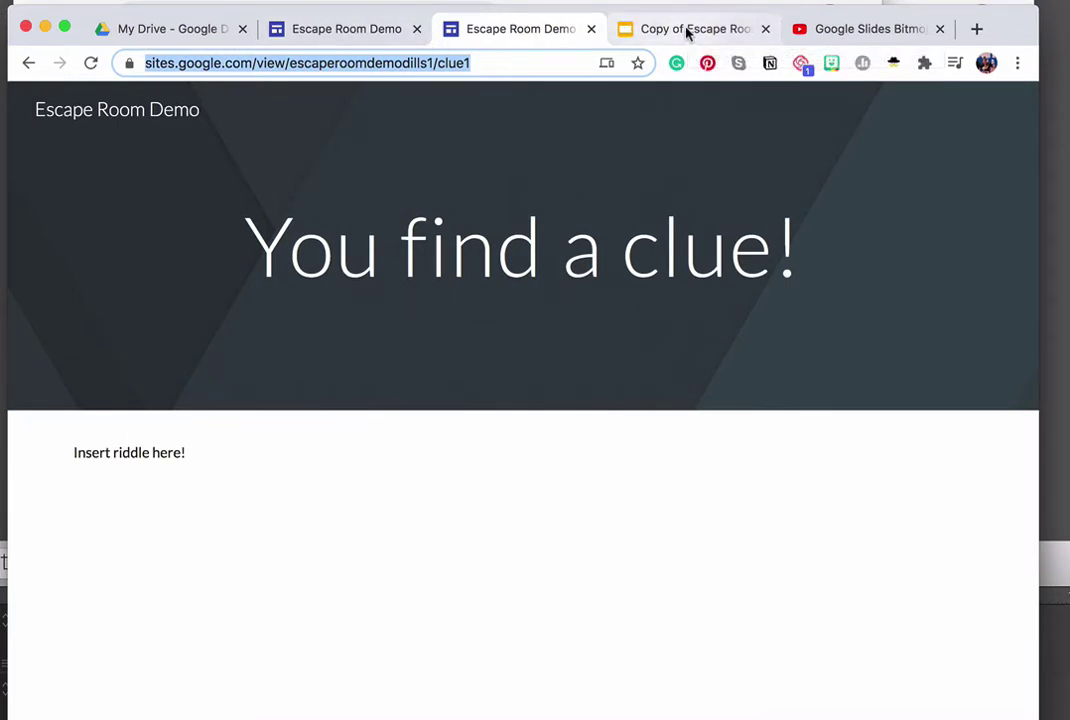
click(372, 30)
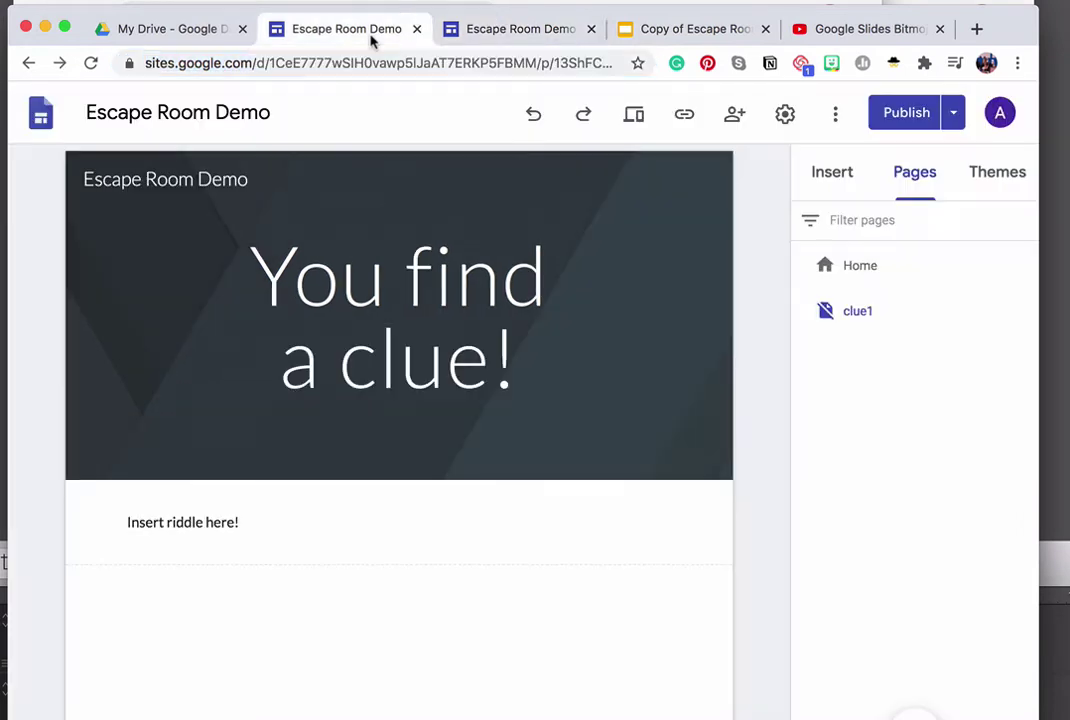
click(906, 120)
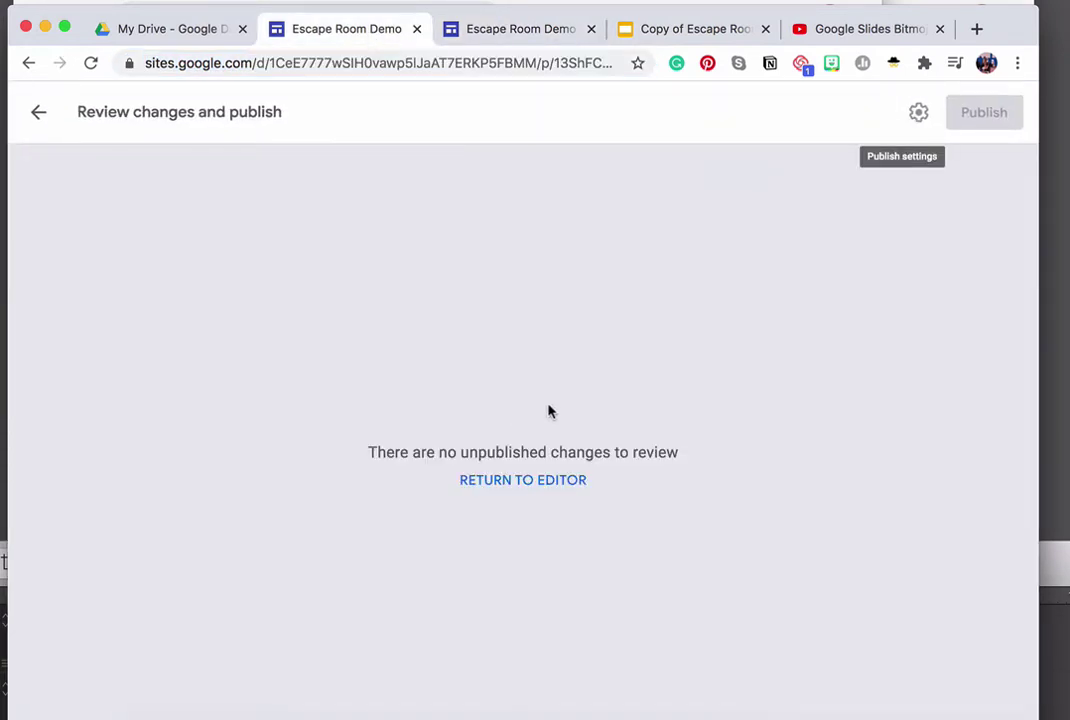
click(546, 483)
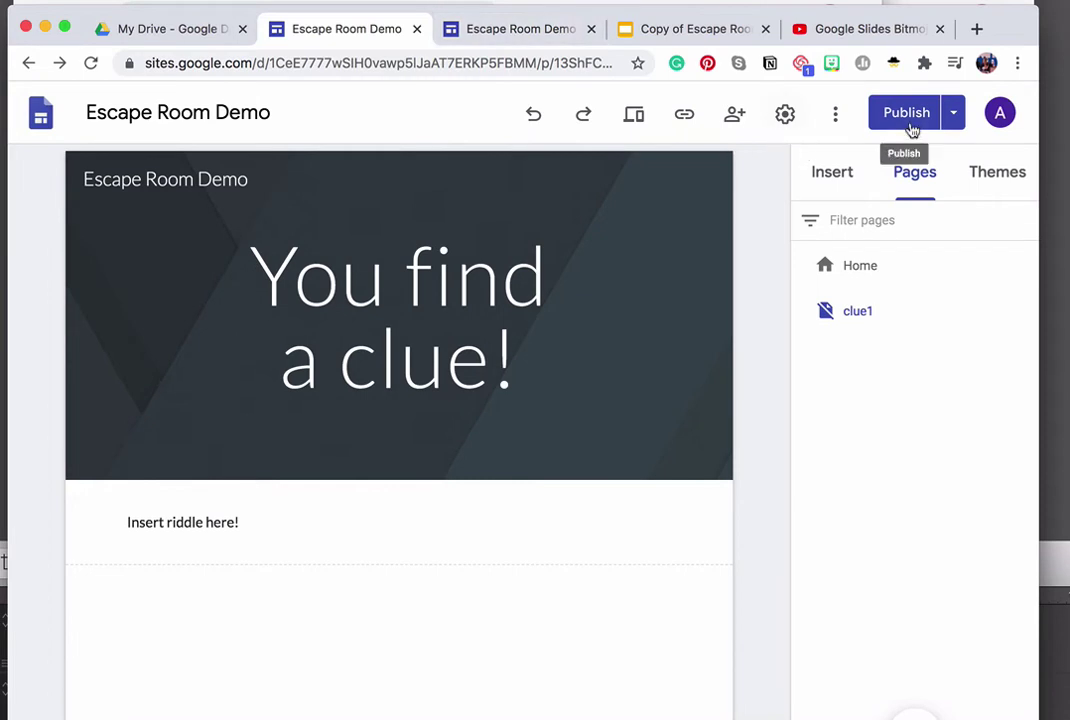
Step: View the published site, load its home page by removing the clue1 ending from the address, and inspect the embedded slide
click(952, 114)
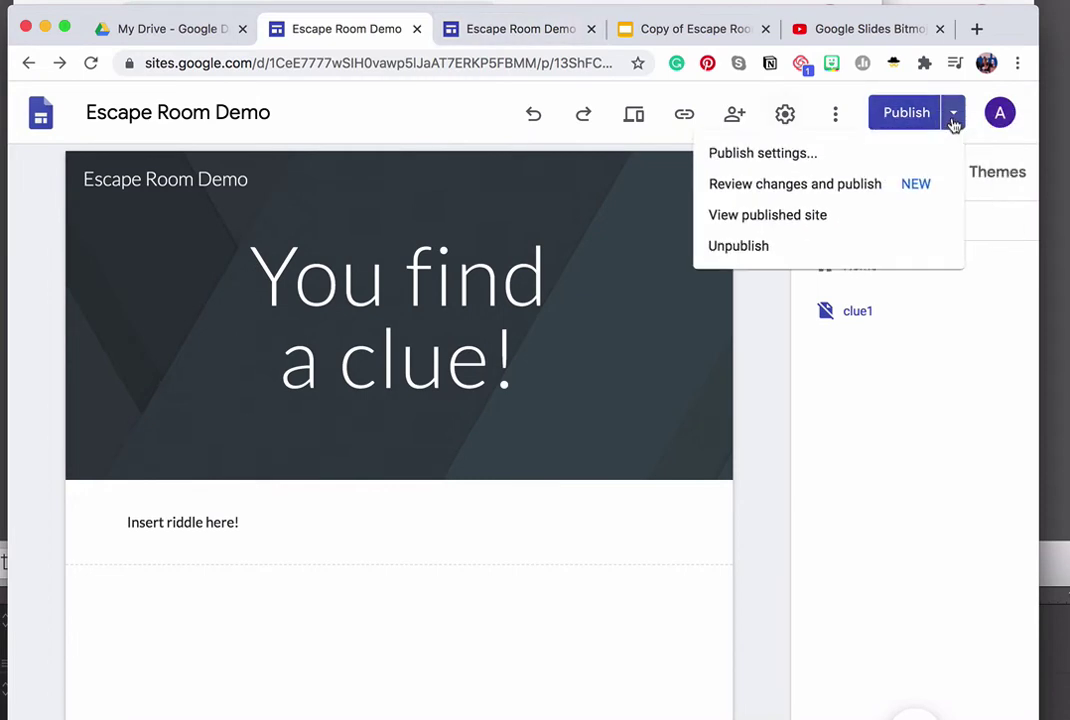
click(785, 218)
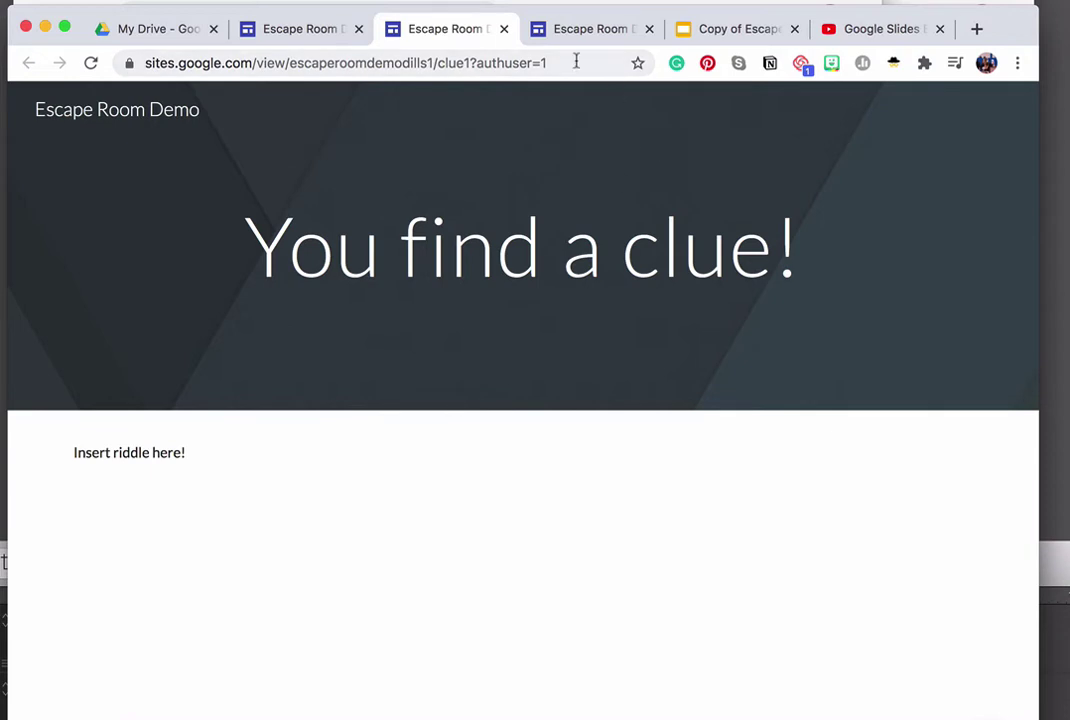
drag(583, 63, 441, 63)
key(BackSpace)
key(BackSpace)
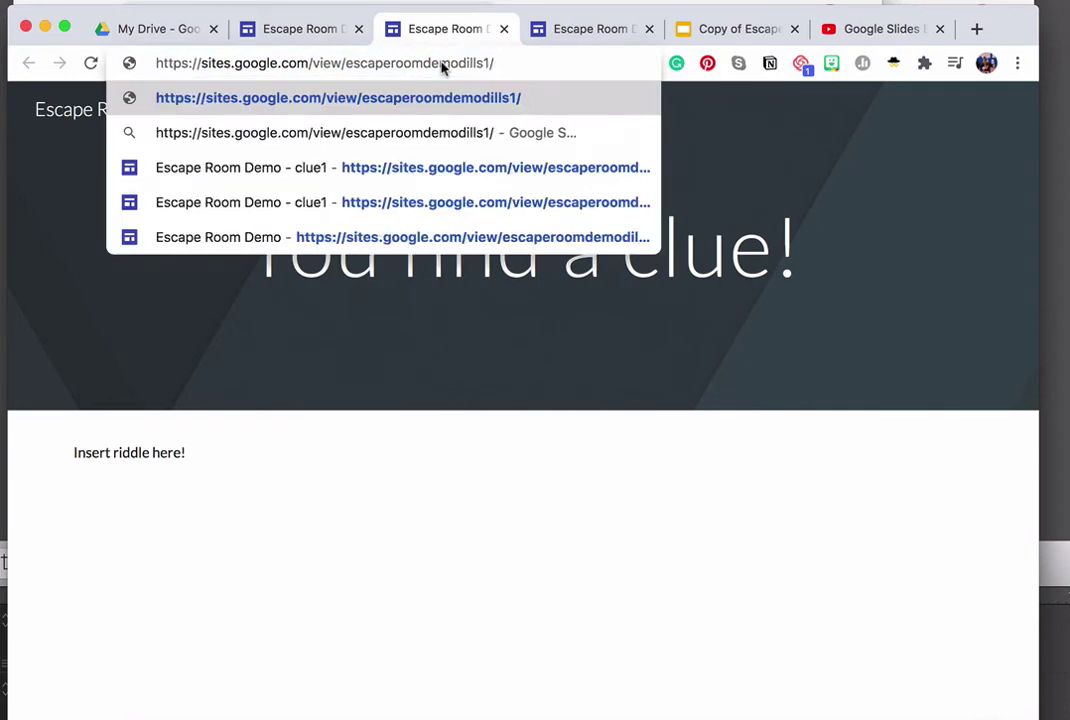
key(Return)
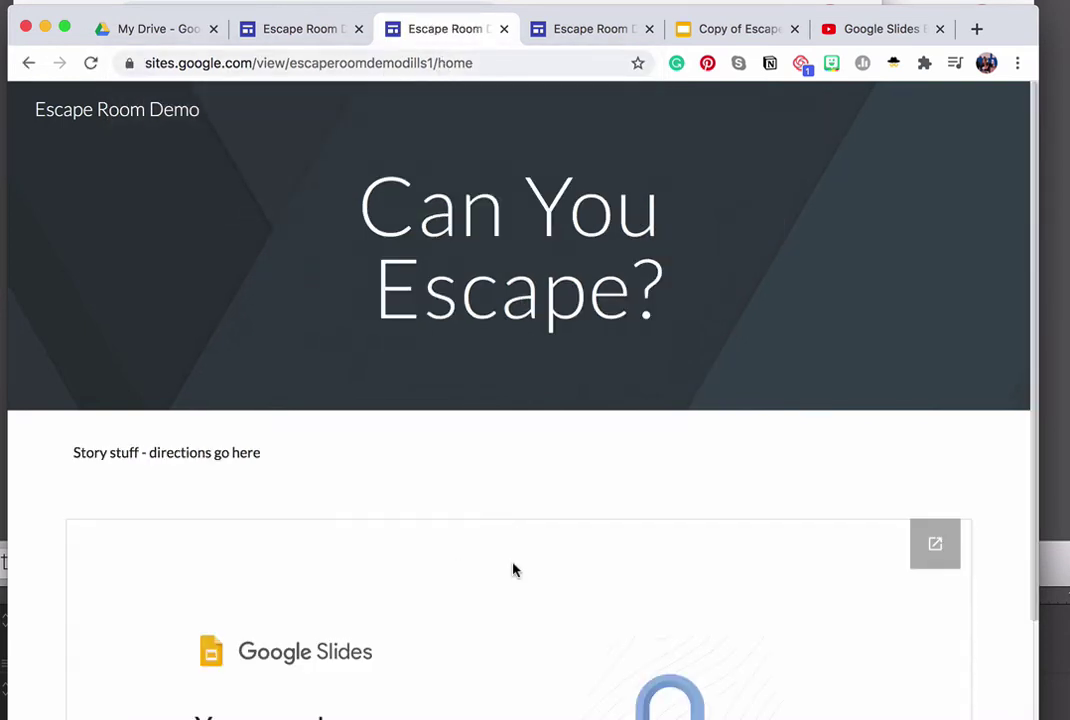
scroll(513, 569, down, 5)
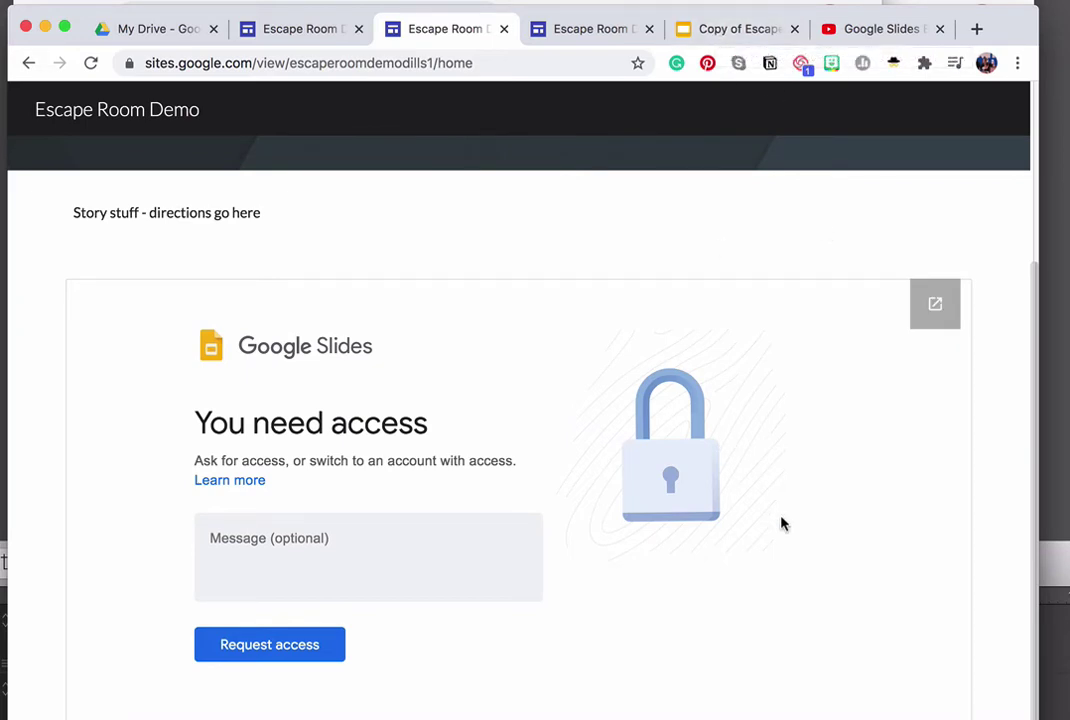
Step: Share the Copy of Escape Room (squared) presentation with anyone with the link as Viewer
click(724, 30)
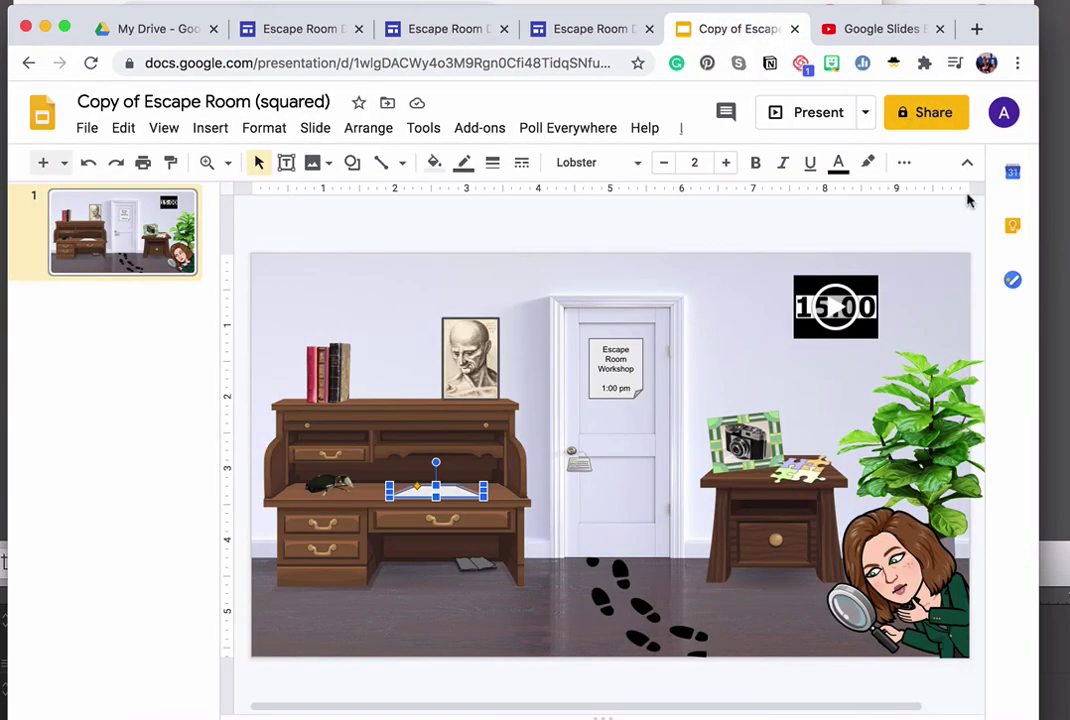
click(933, 115)
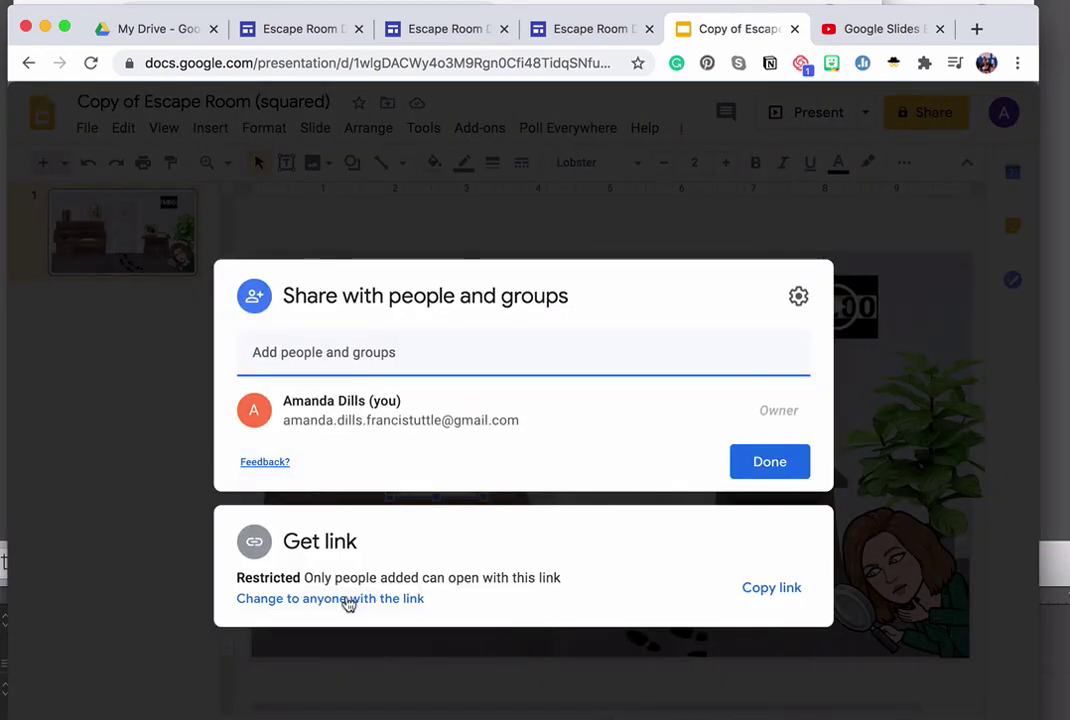
click(350, 598)
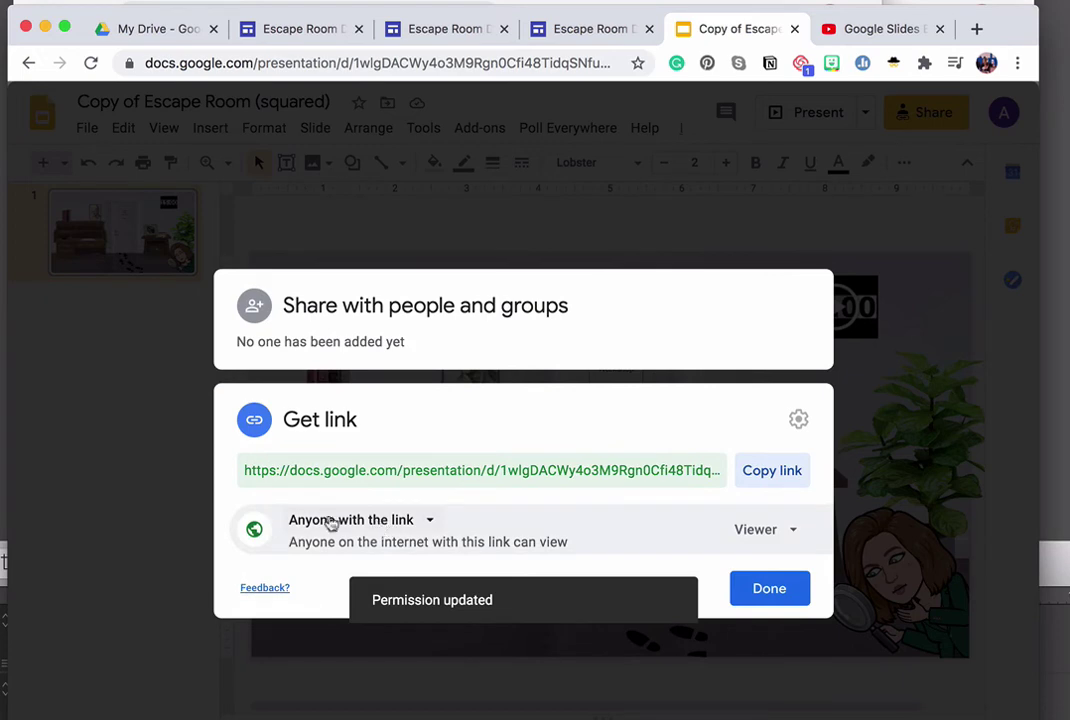
click(767, 590)
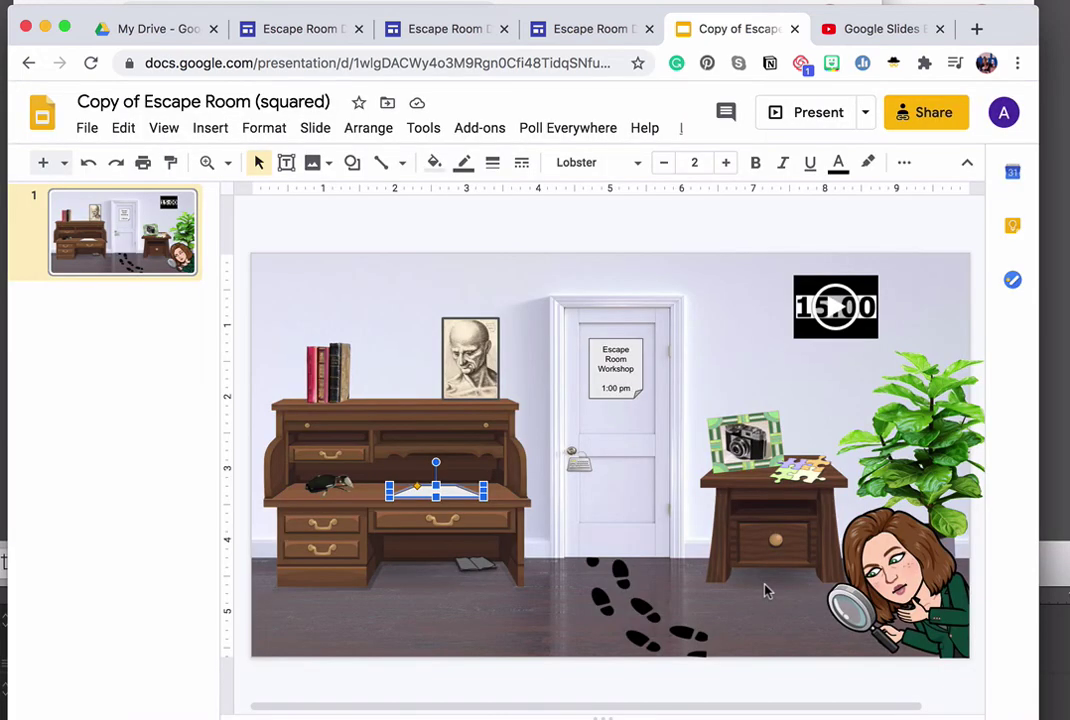
Step: Reload the published home page, look over the embedded room, and test the link on the desk's white paper
click(585, 38)
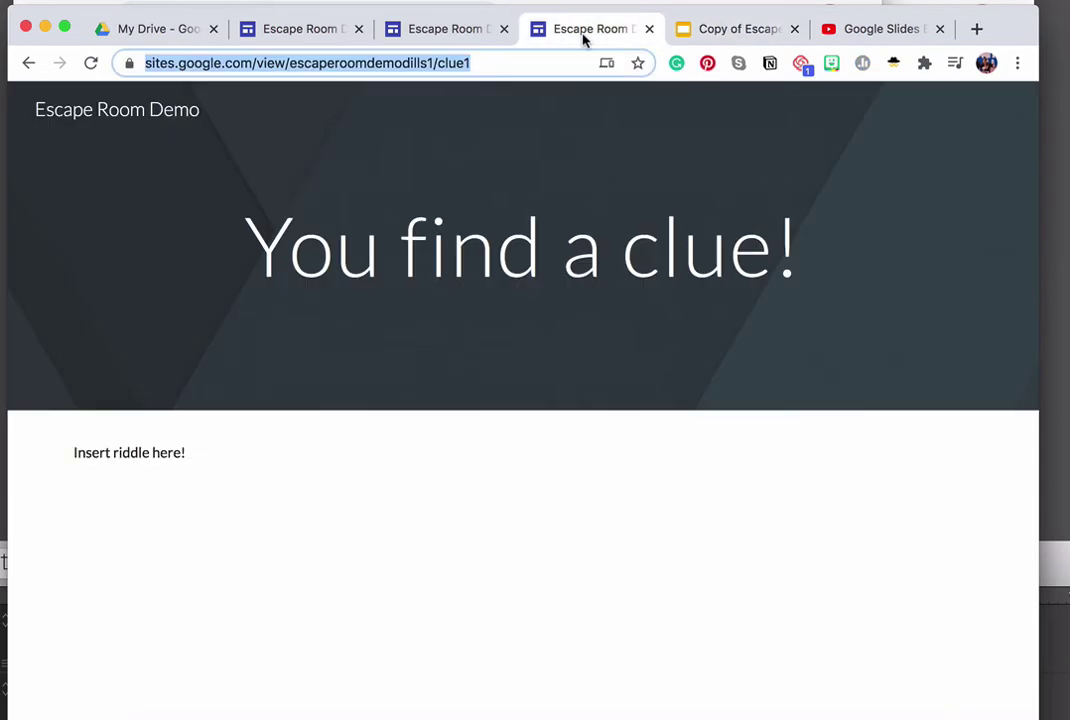
click(461, 33)
click(91, 64)
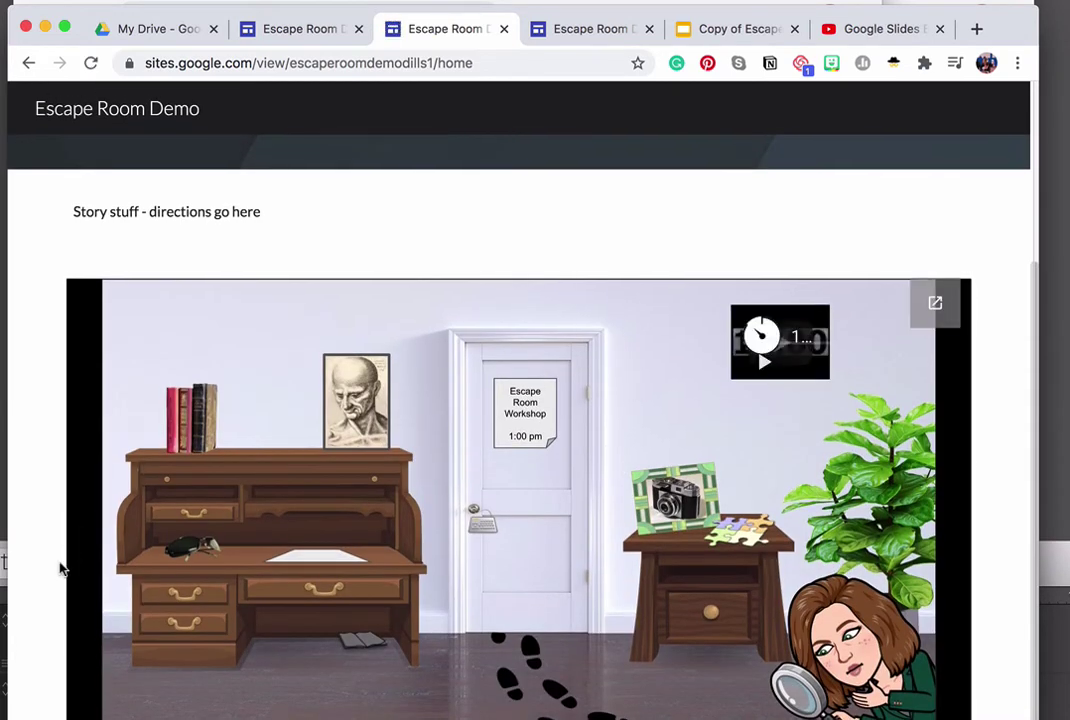
scroll(60, 566, up, 5)
scroll(60, 564, down, 5)
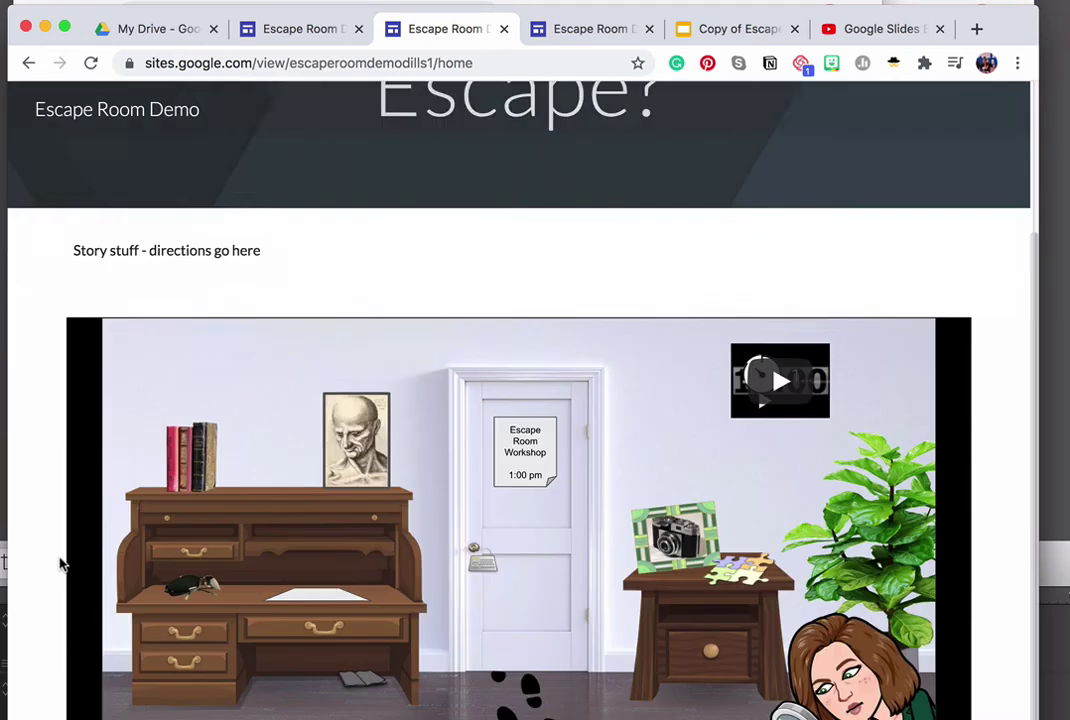
scroll(323, 141, up, 5)
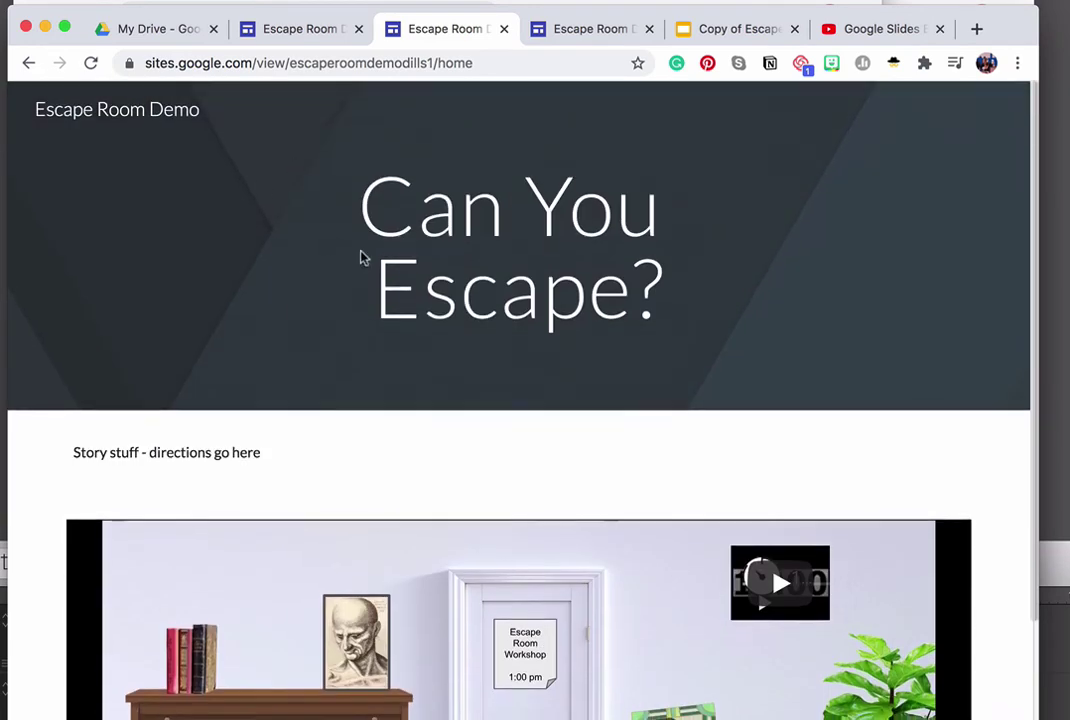
scroll(346, 401, down, 3)
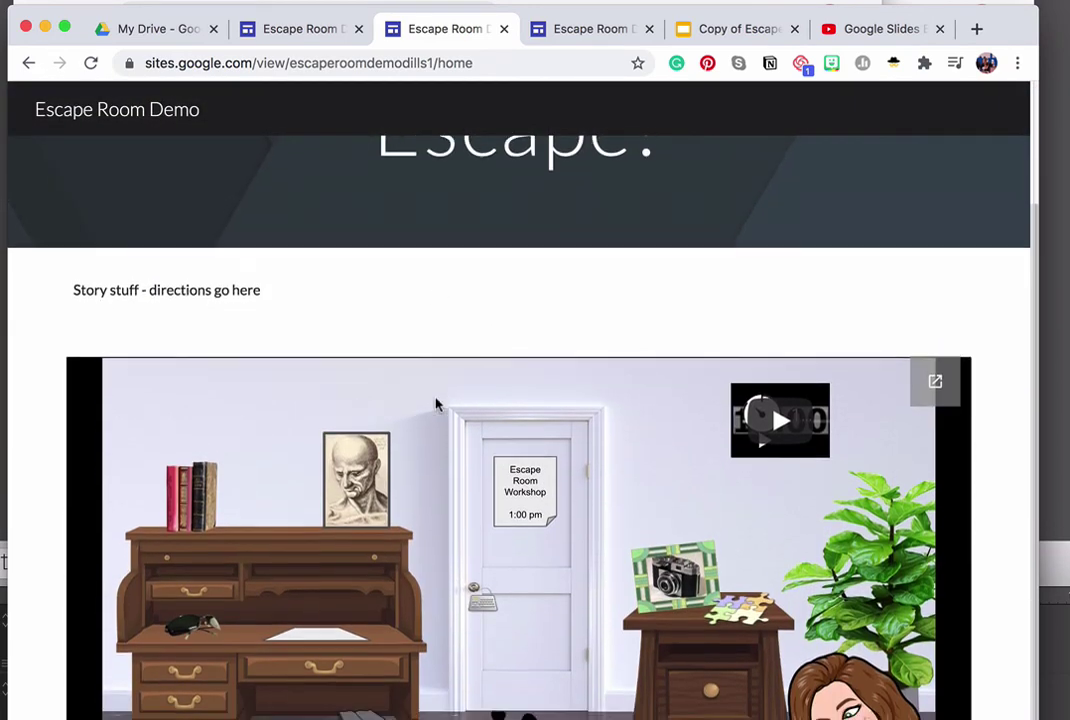
scroll(325, 475, down, 2)
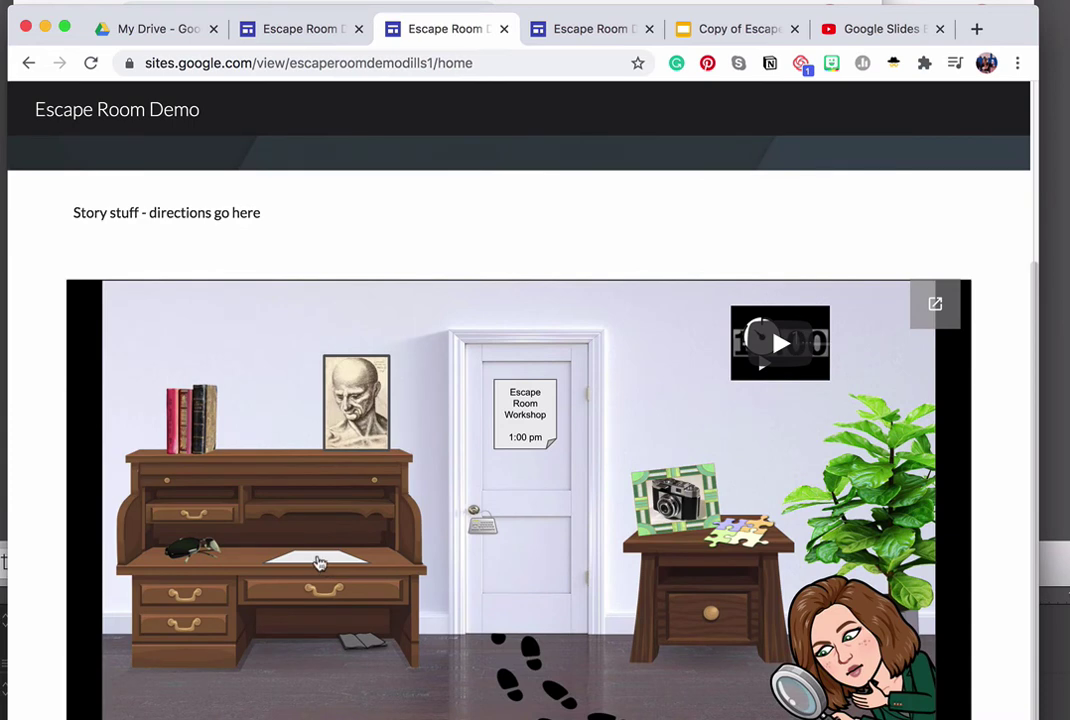
click(318, 563)
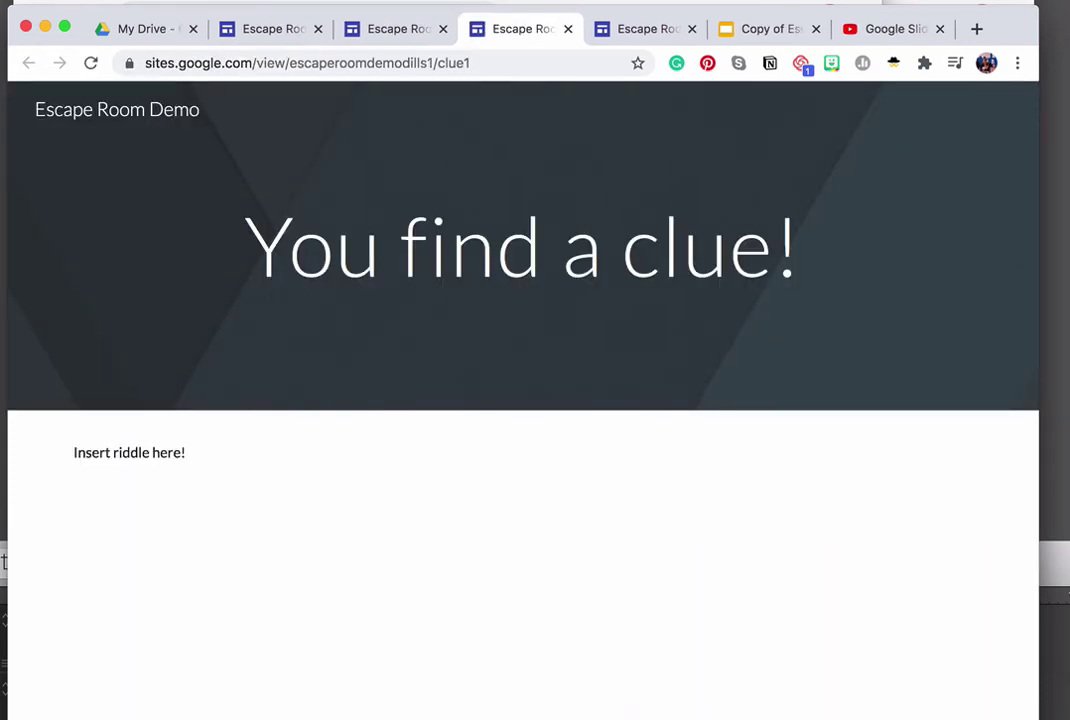
Step: Close the opened clue page and return to the published home page after a look at the site editor
click(570, 30)
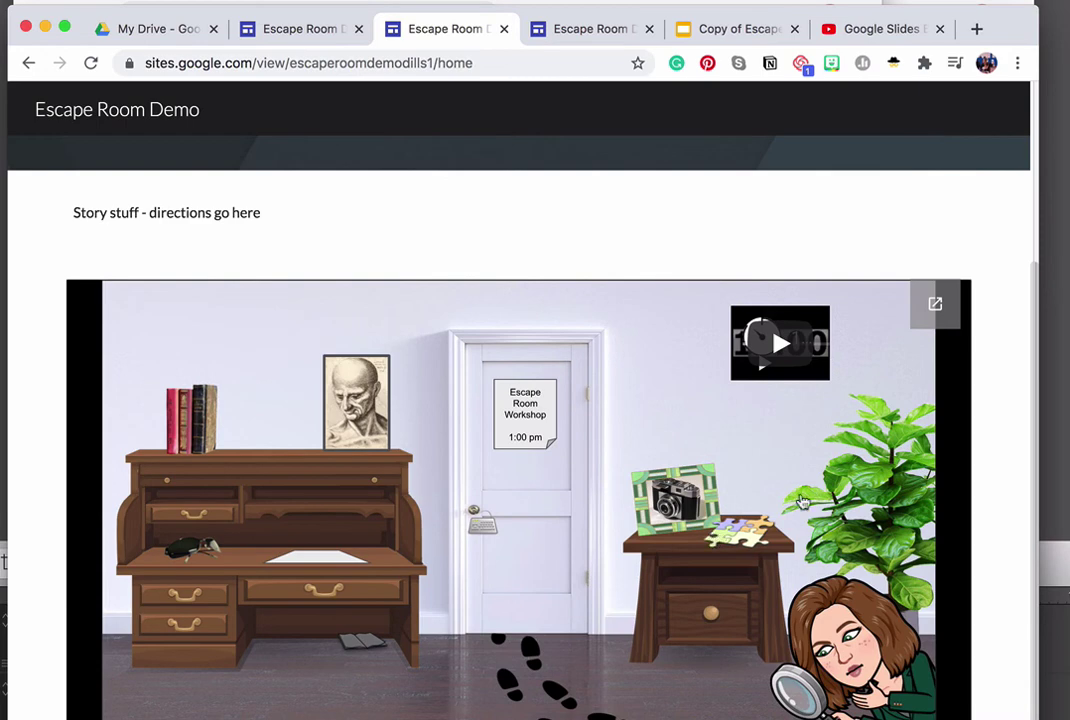
click(300, 29)
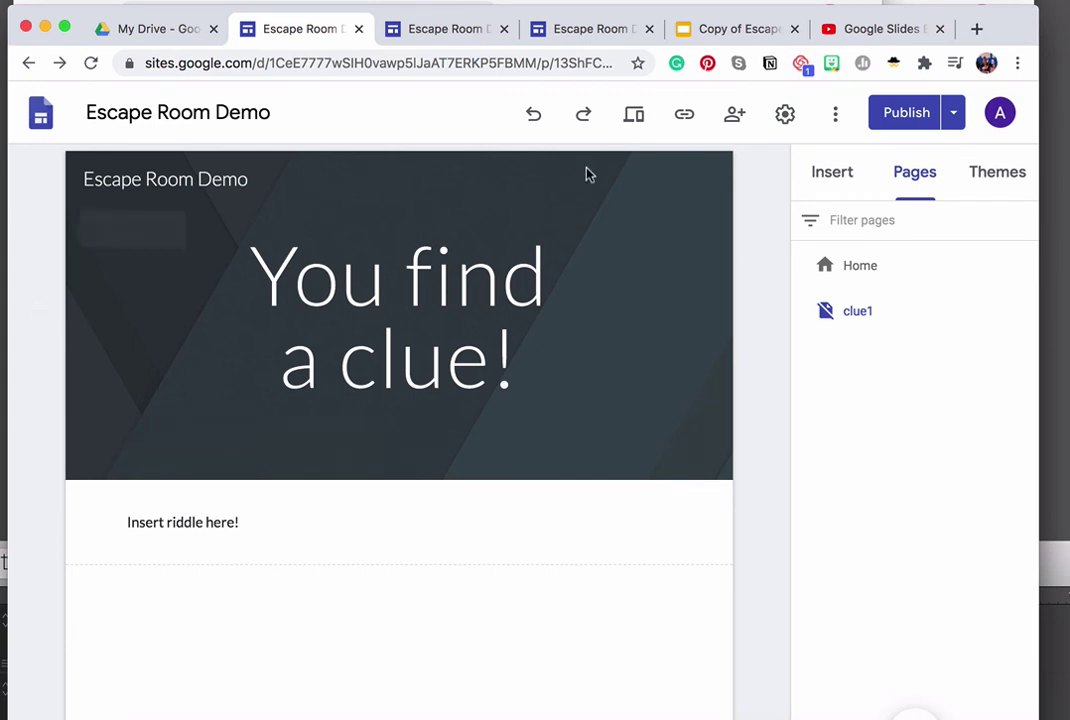
click(422, 30)
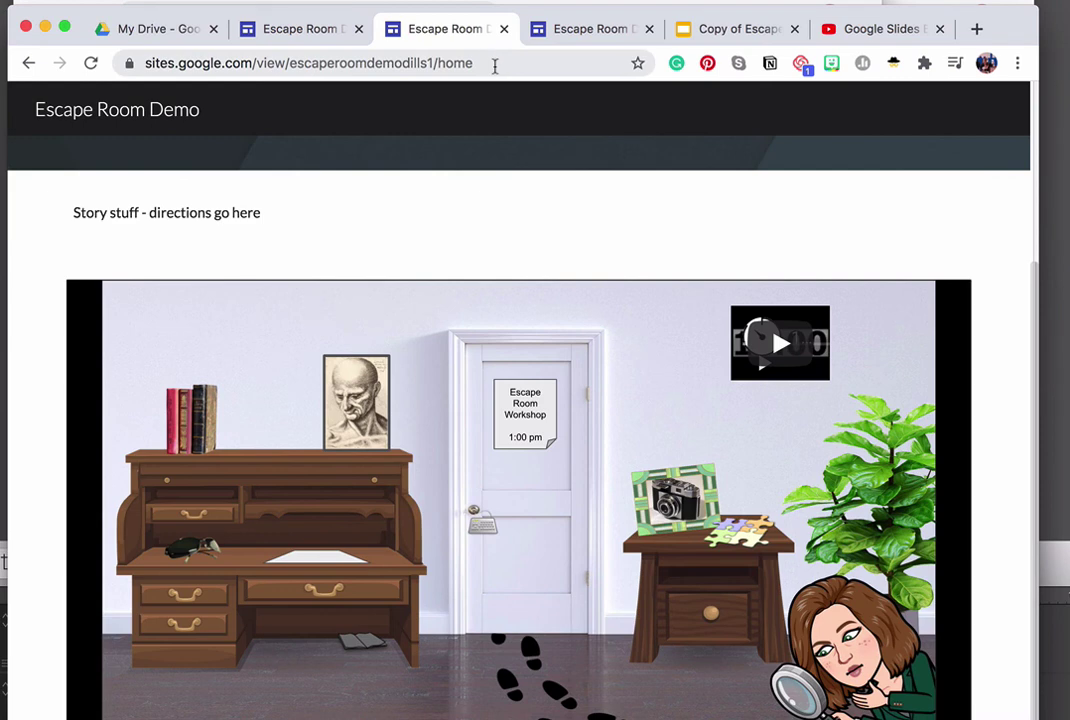
Step: Highlight the published home page's web address for sharing and look over the page from its title to the embedded room
drag(490, 64, 145, 66)
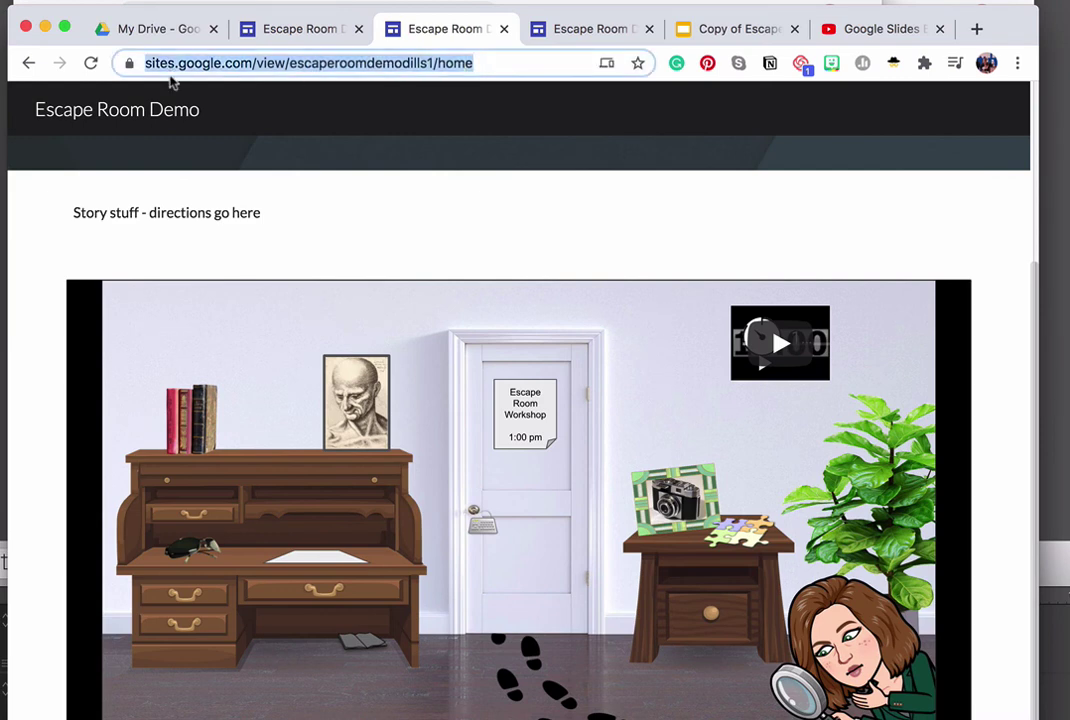
scroll(560, 350, up, 2)
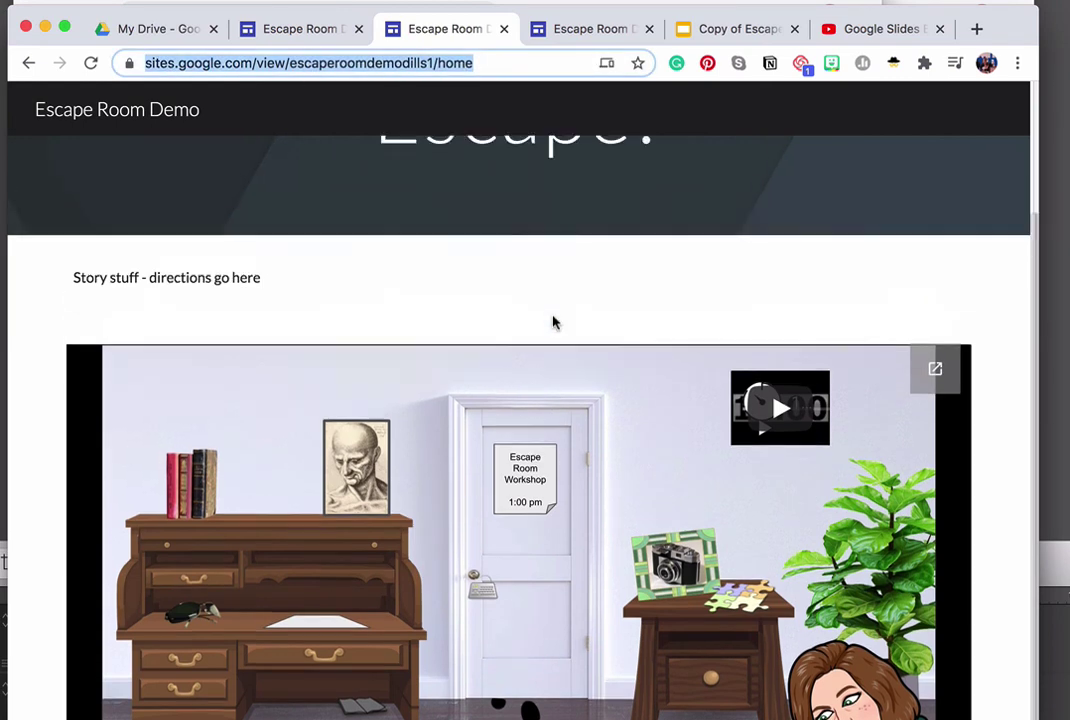
scroll(553, 322, up, 2)
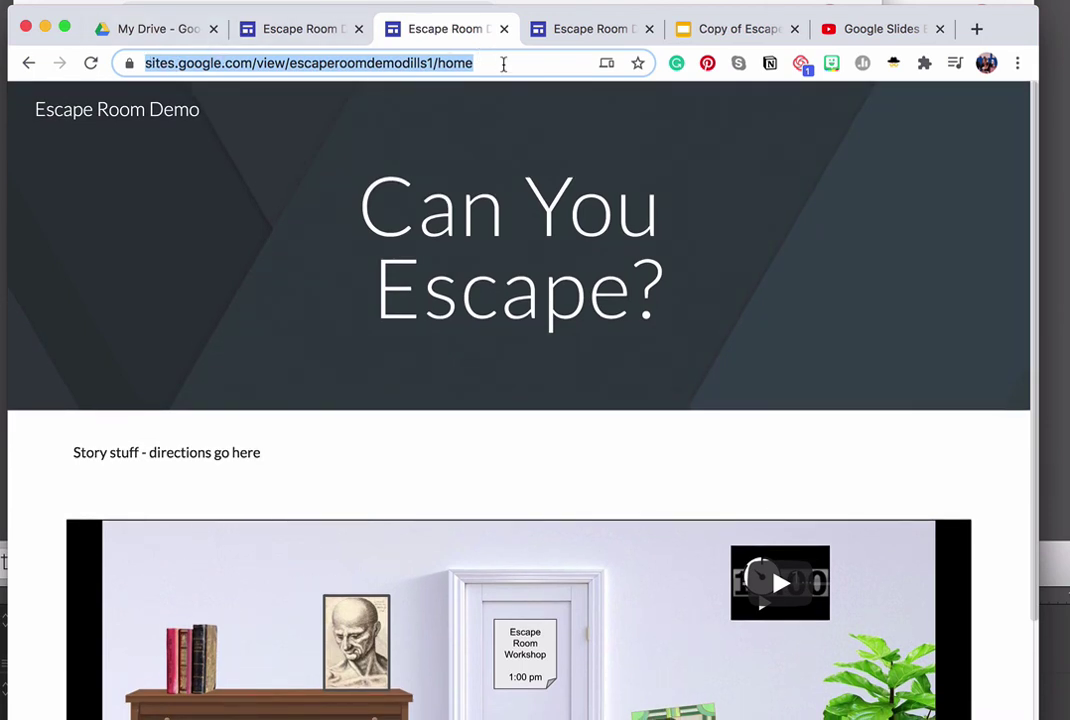
click(500, 67)
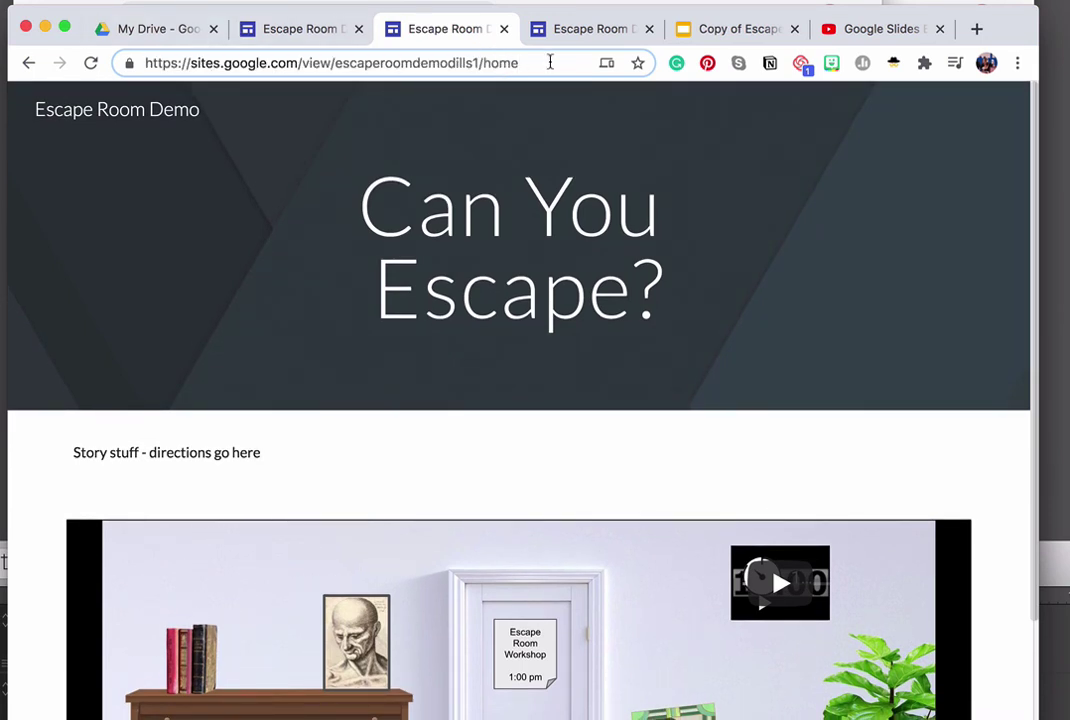
scroll(427, 566, down, 4)
scroll(428, 566, up, 4)
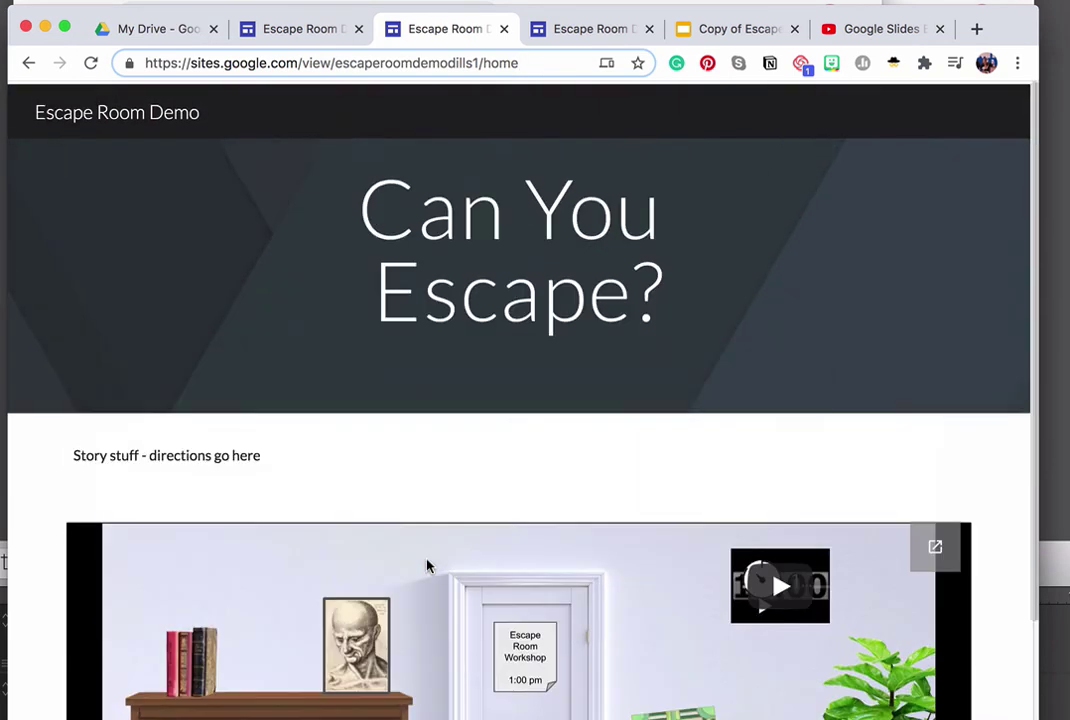